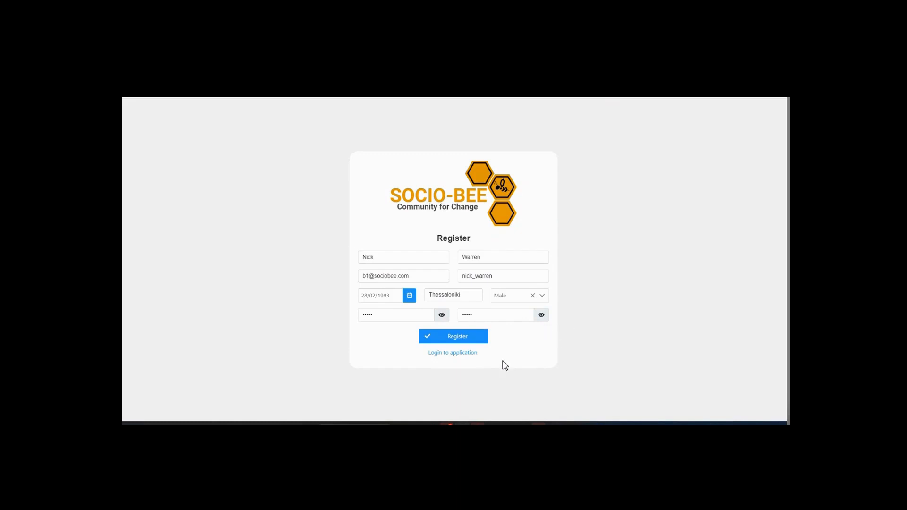
# - Switch to the login form and sign in with another account's login email
pyautogui.click(462, 353)
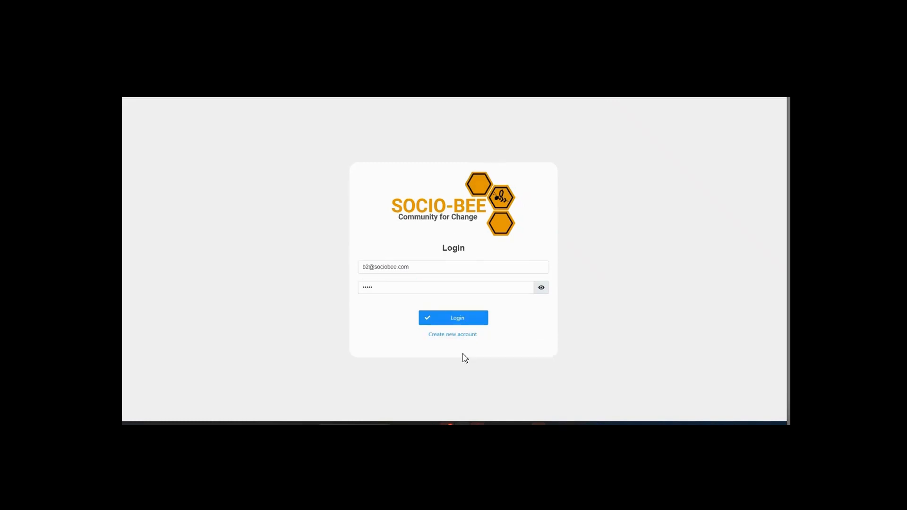
pyautogui.click(374, 267)
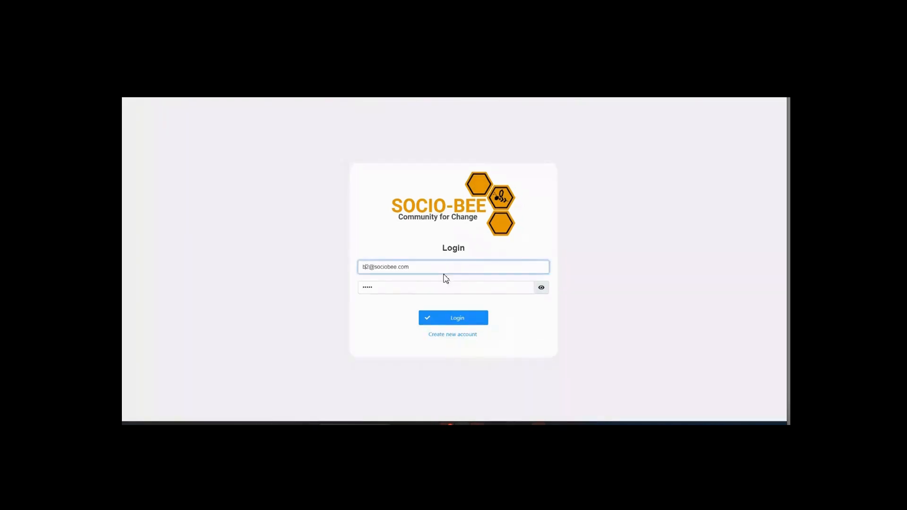
pyautogui.write('k1')
pyautogui.press('Delete')
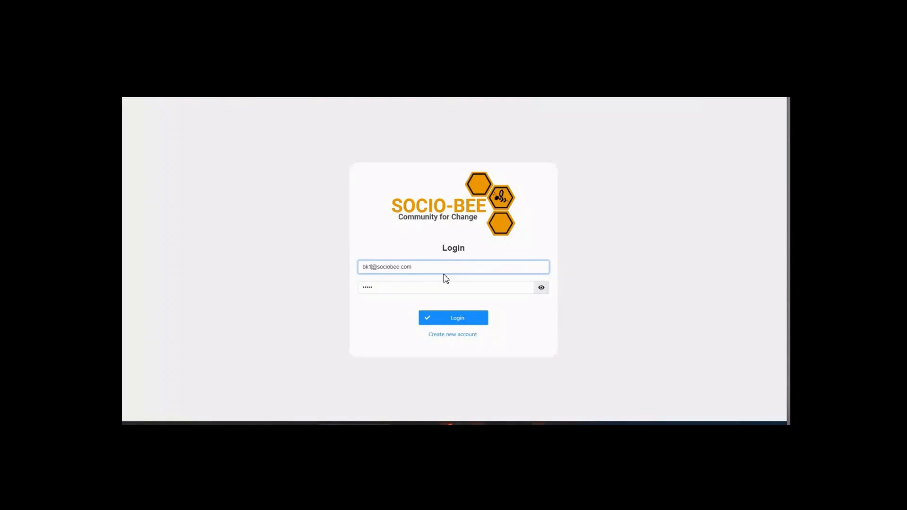
pyautogui.click(461, 319)
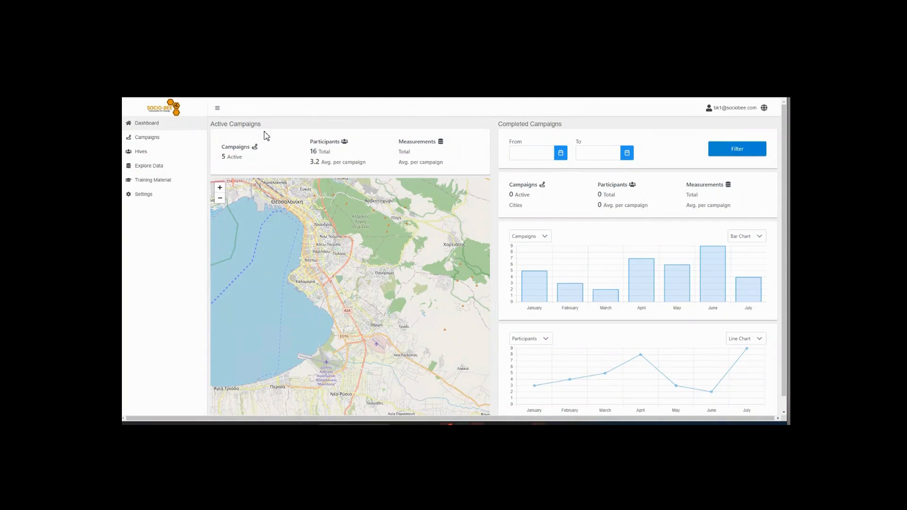
# - Open the Campaigns page listing the five active campaigns with the Beekeeper role
pyautogui.click(266, 136)
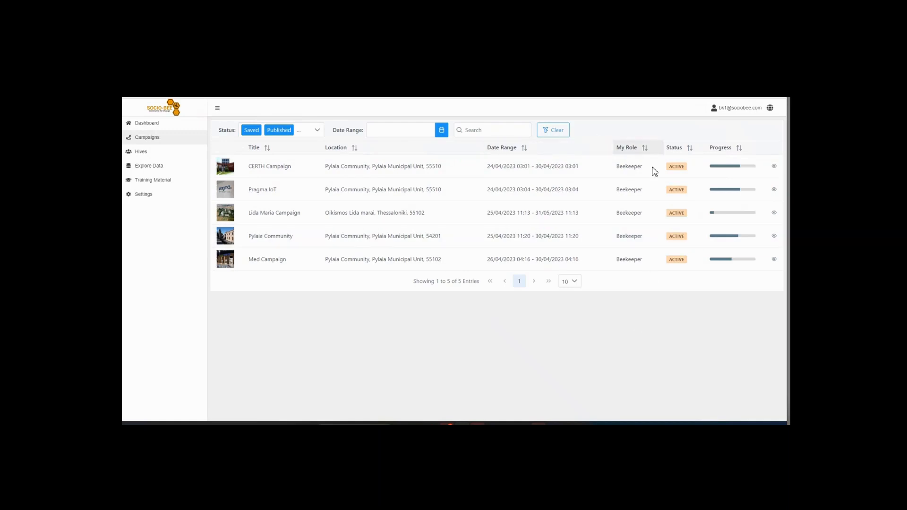
# - View the CERTH Campaign's details and map, then open the Hives list of SKG, Ancona, Zaragosa and Marousi
pyautogui.click(773, 166)
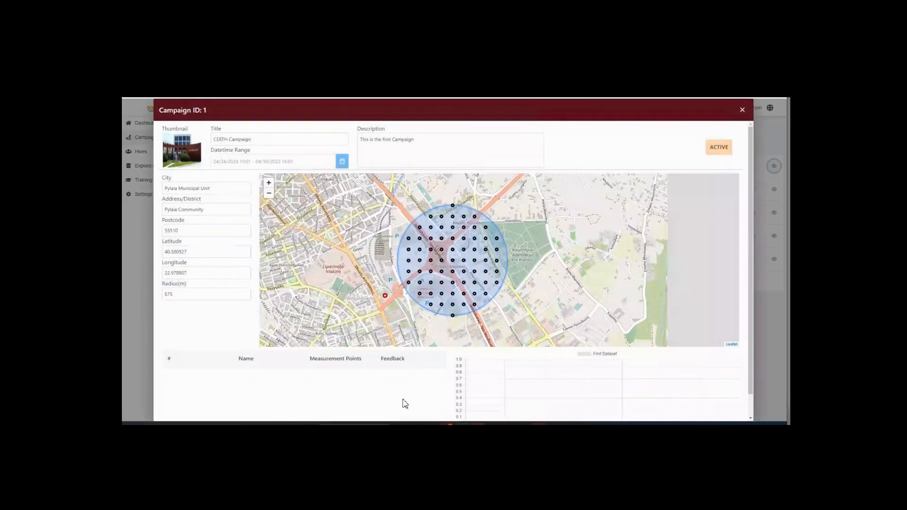
pyautogui.click(499, 136)
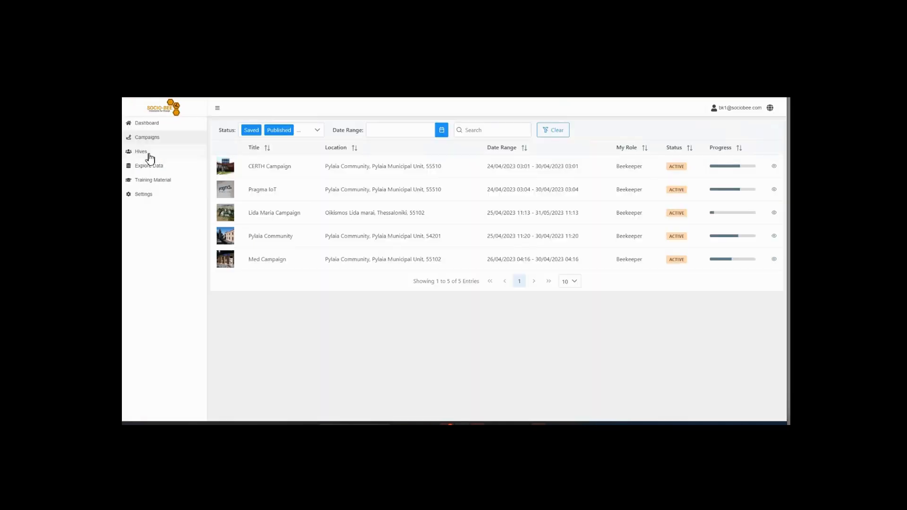
pyautogui.click(149, 154)
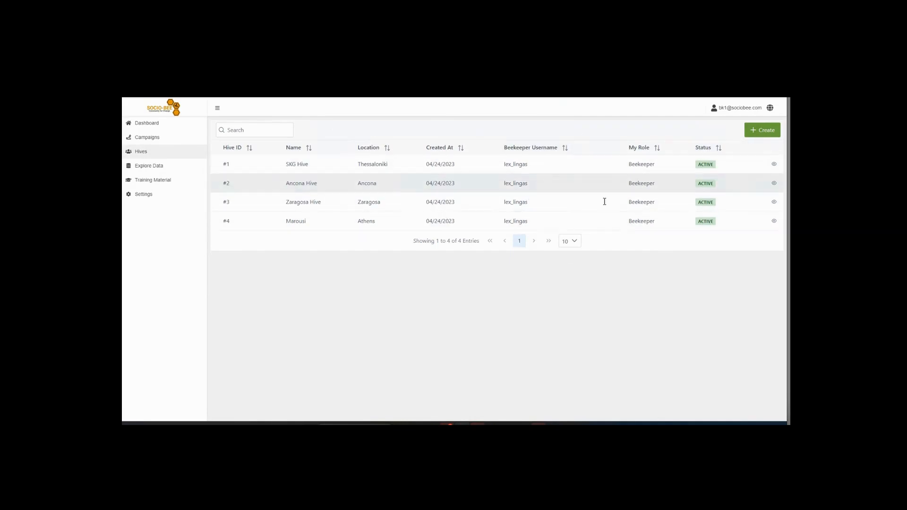
pyautogui.click(774, 165)
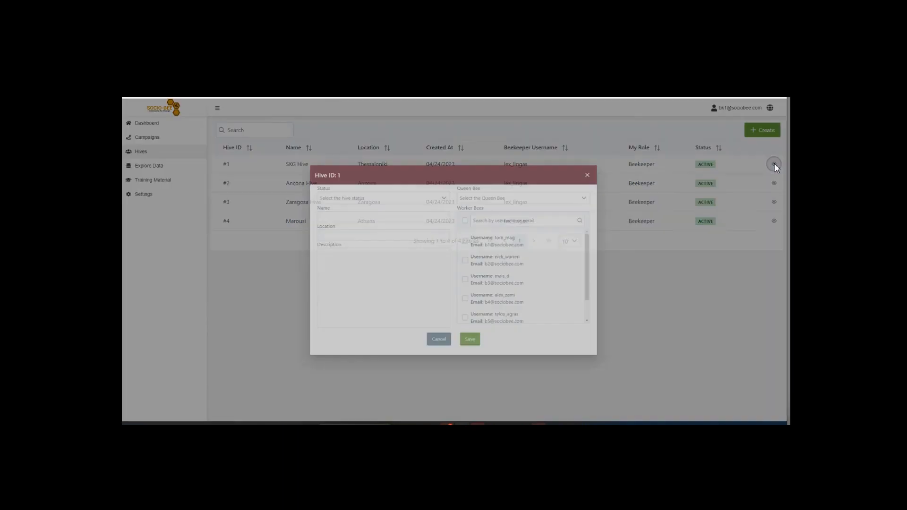
pyautogui.click(376, 140)
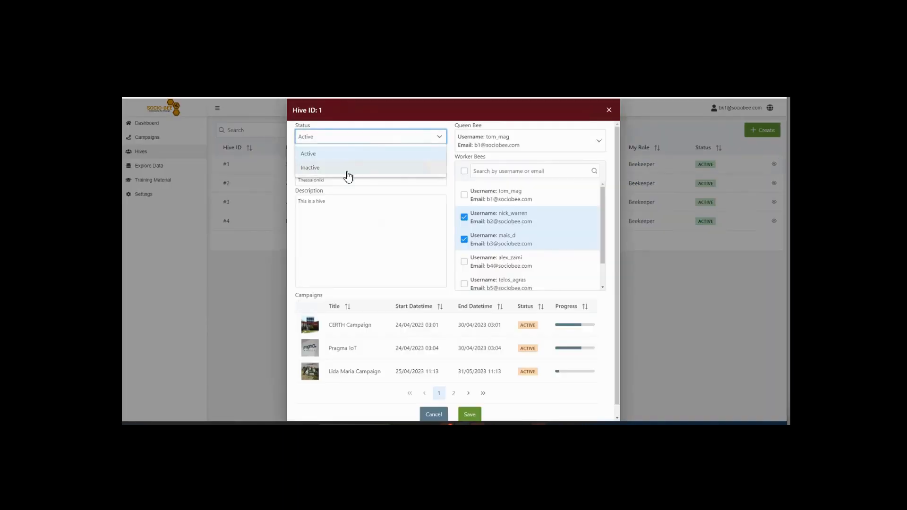
pyautogui.click(406, 142)
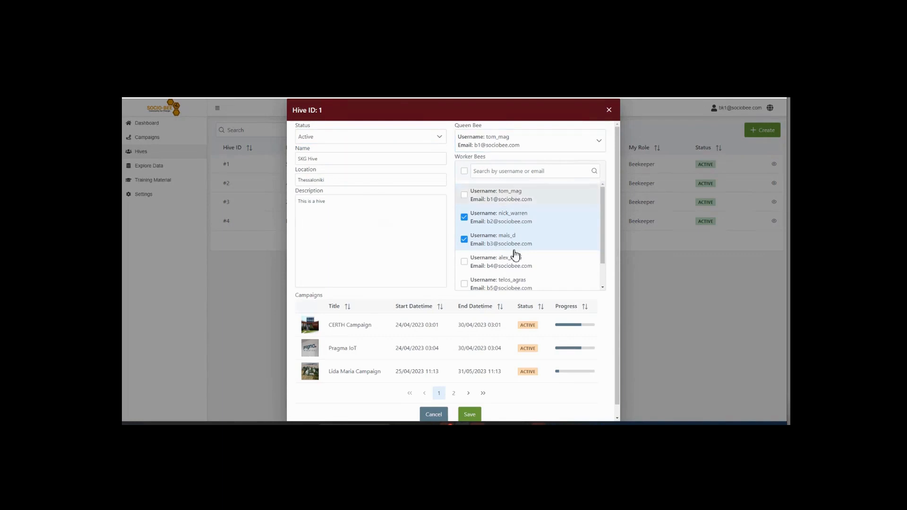
pyautogui.scroll(-1, 495, 267)
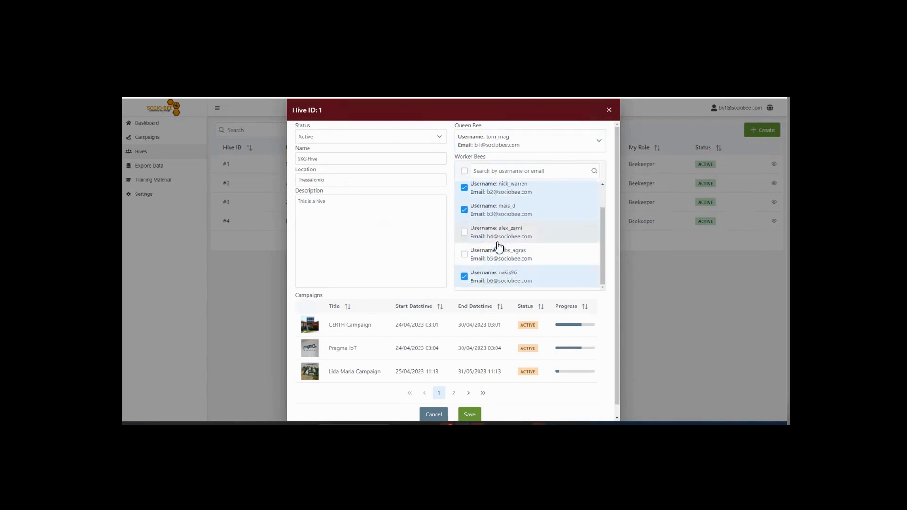
pyautogui.scroll(1, 496, 265)
pyautogui.click(386, 244)
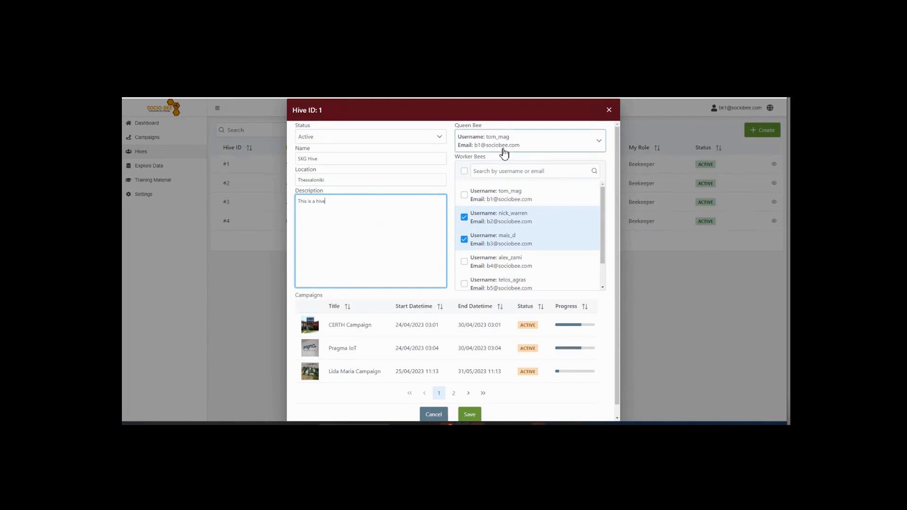
pyautogui.click(608, 112)
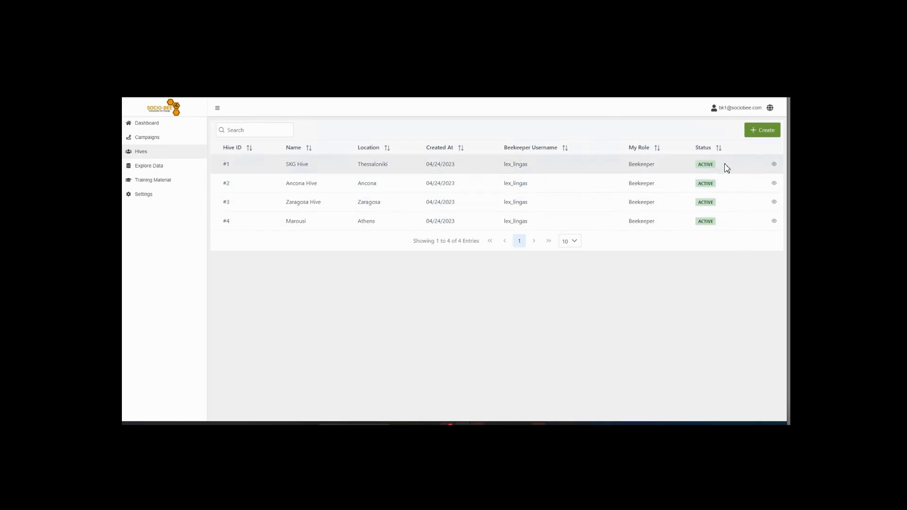
pyautogui.click(766, 134)
pyautogui.click(394, 231)
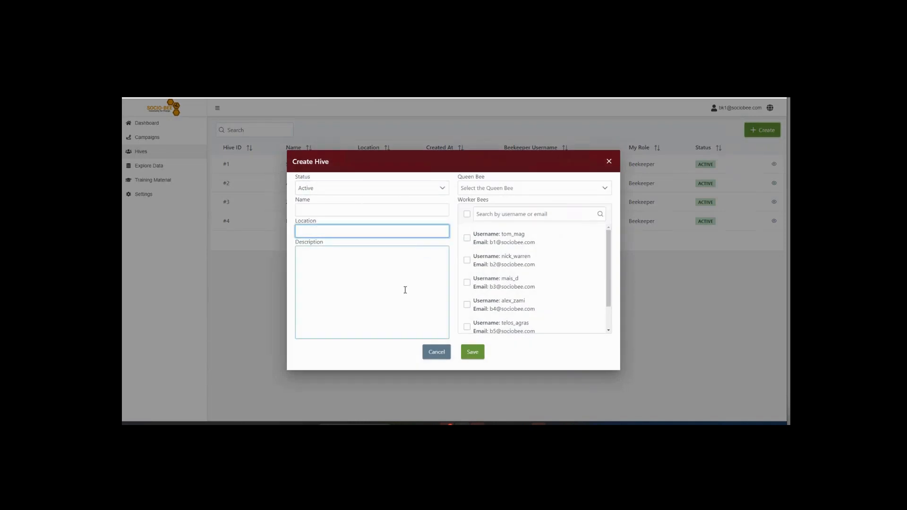
pyautogui.click(341, 266)
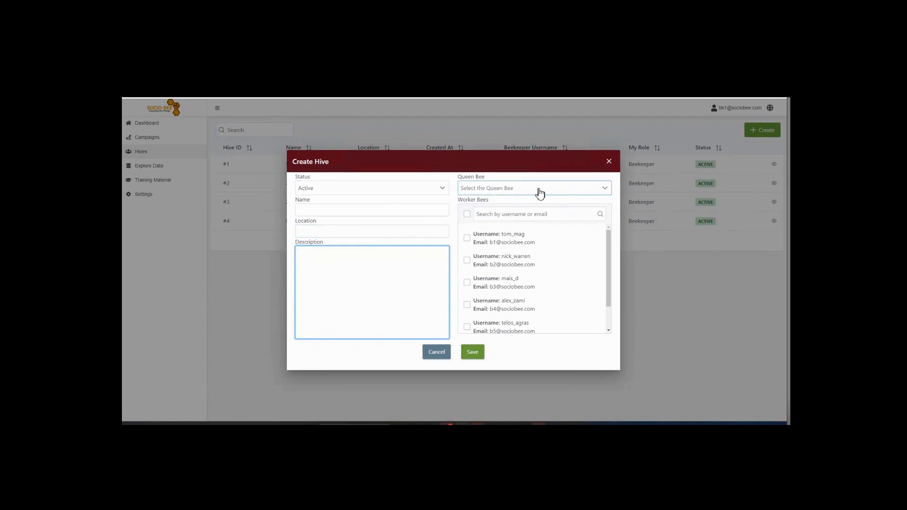
pyautogui.scroll(-2, 537, 300)
pyautogui.scroll(2, 543, 307)
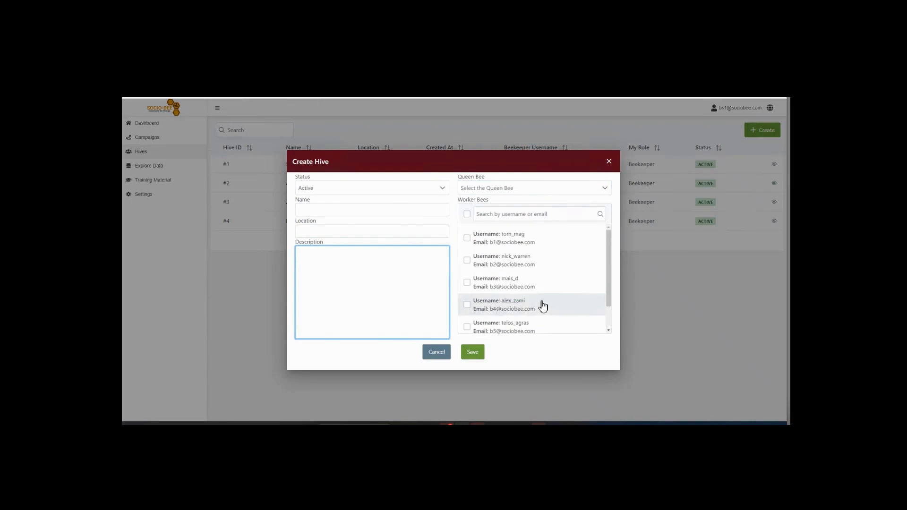
pyautogui.scroll(-2, 542, 307)
pyautogui.scroll(2, 491, 296)
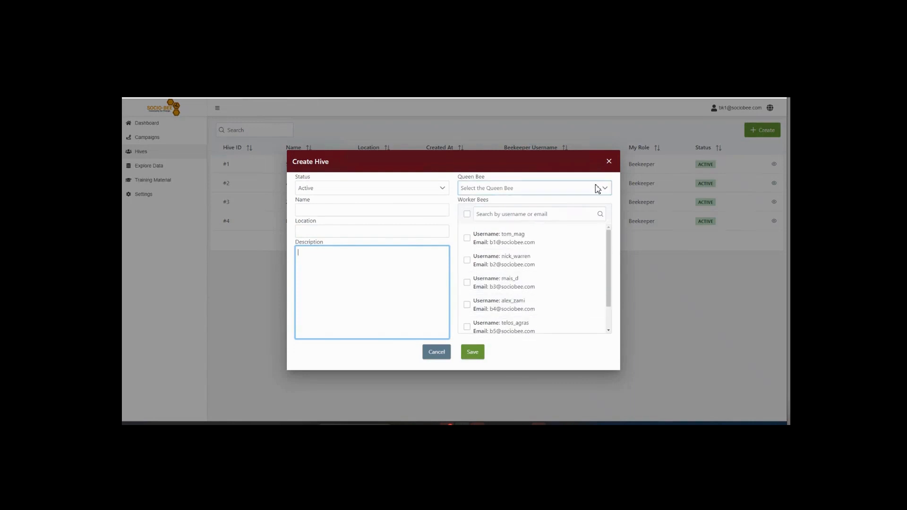
pyautogui.click(609, 162)
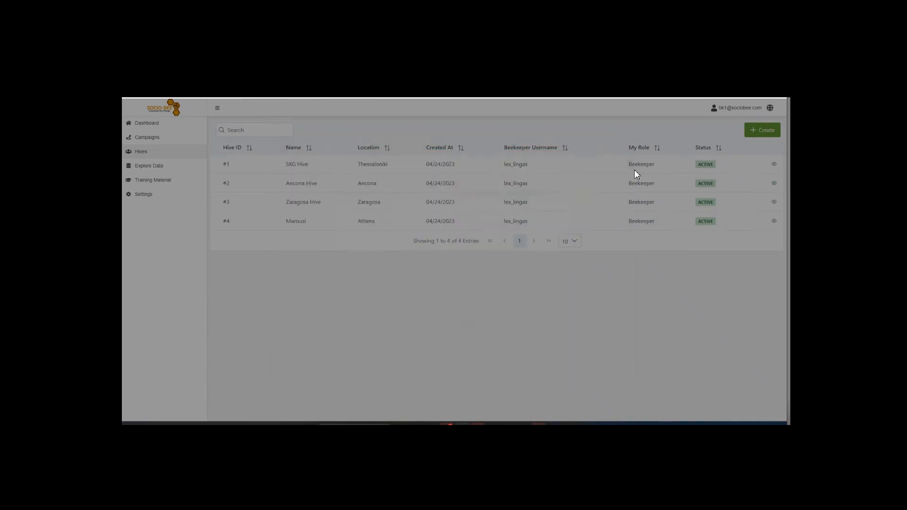
# - Browse Explore Data and Settings, then return to the Training Material card grid and open the account menu
pyautogui.click(159, 169)
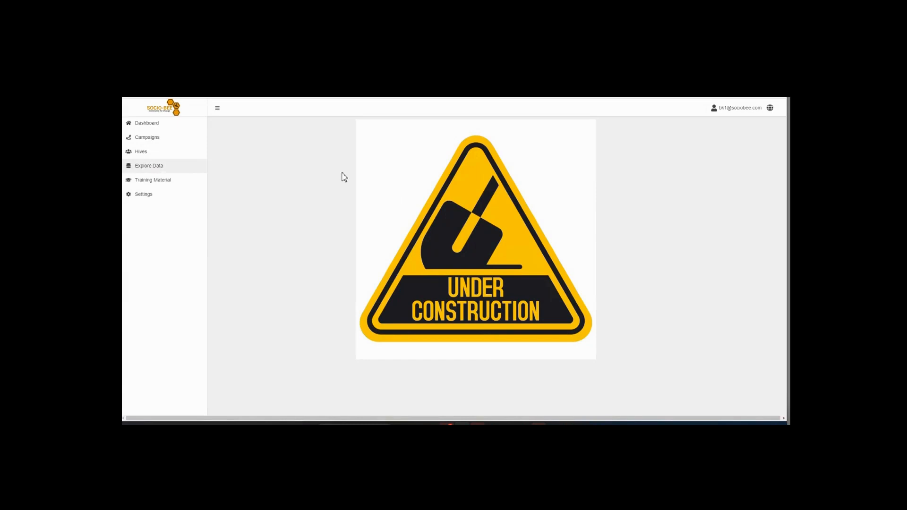
pyautogui.click(168, 183)
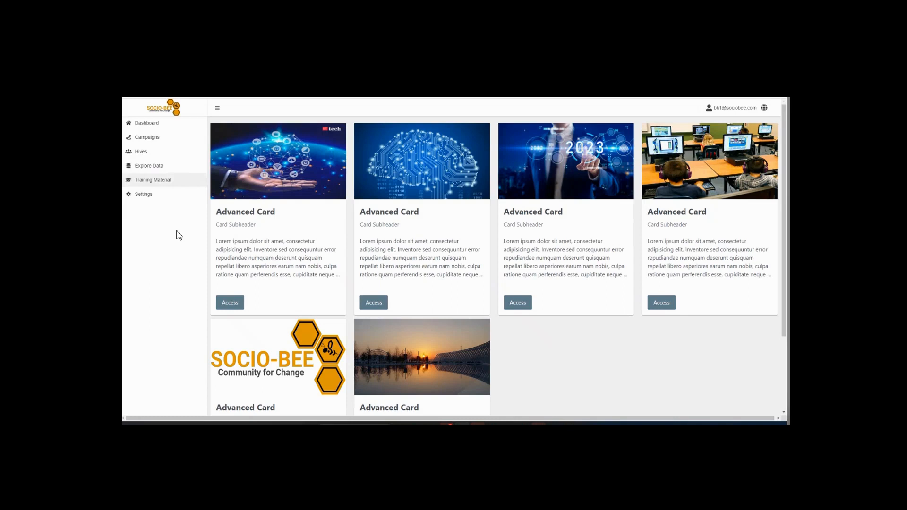
pyautogui.click(148, 197)
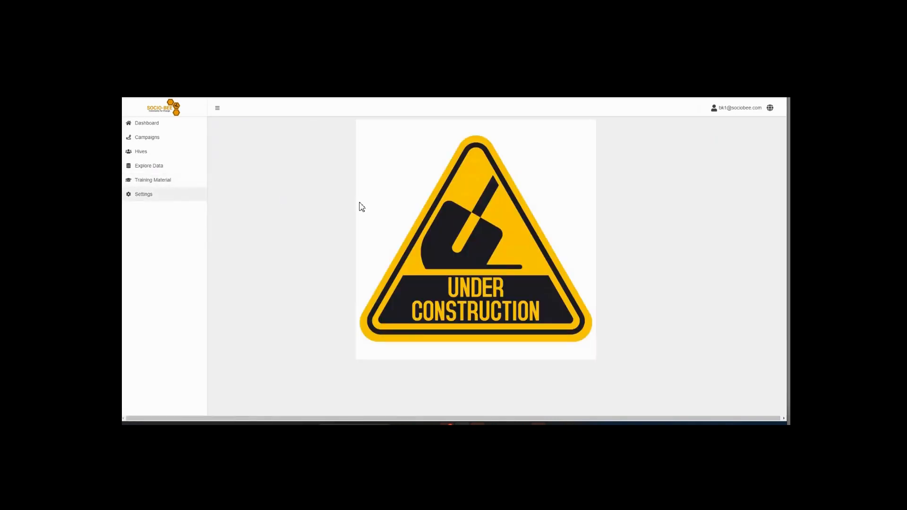
pyautogui.click(169, 182)
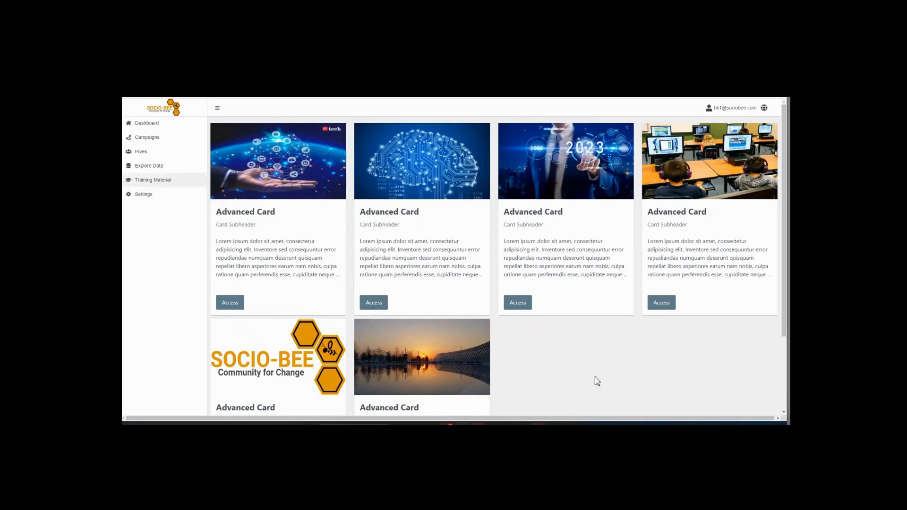
pyautogui.click(736, 108)
# - Log out and sign back in with a different account email, returning to the Dashboard
pyautogui.click(720, 123)
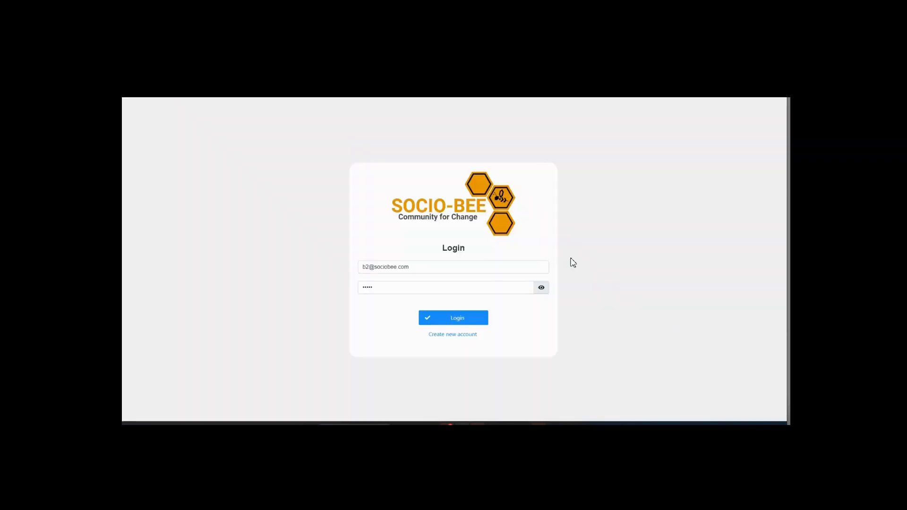
pyautogui.click(367, 265)
pyautogui.press('BackSpace')
pyautogui.write('1')
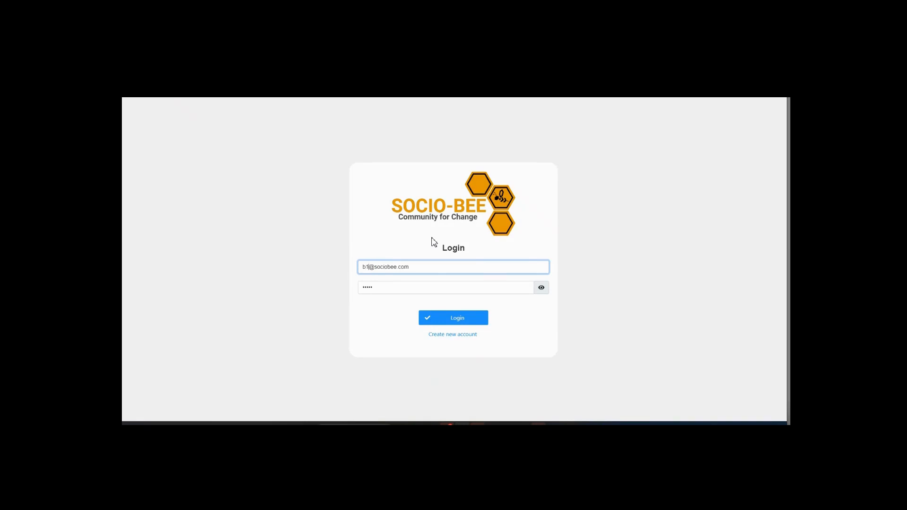
pyautogui.click(444, 318)
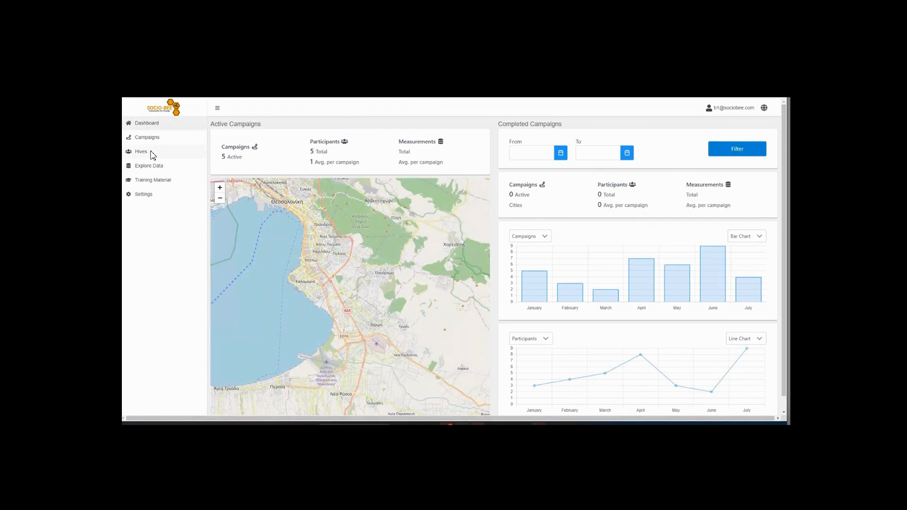
# - From the Campaigns list with the Queen Bee role, start a new campaign
pyautogui.click(147, 137)
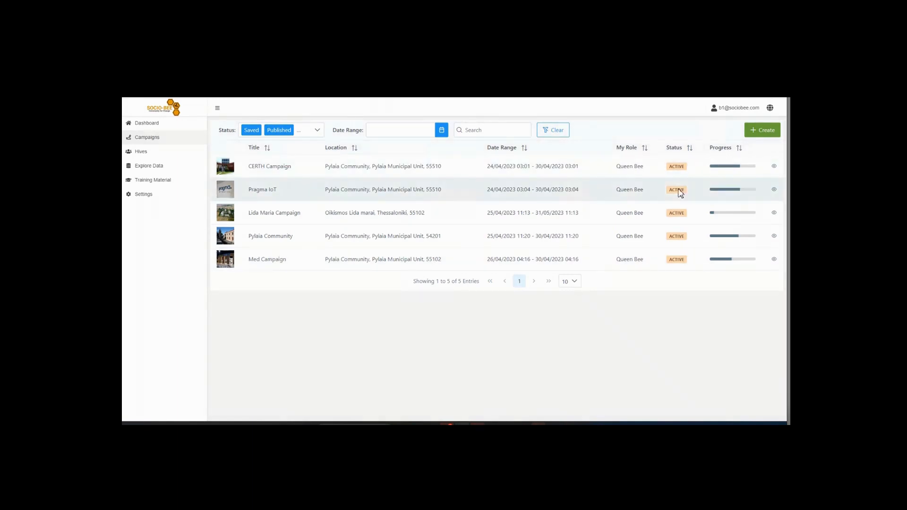
pyautogui.click(765, 133)
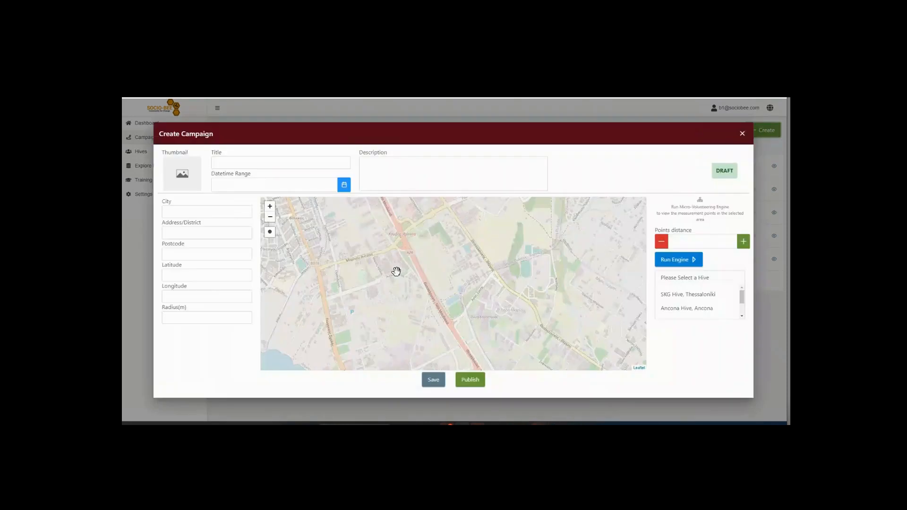
# - Set the campaign thumbnail to certh-office.jpg
pyautogui.click(184, 176)
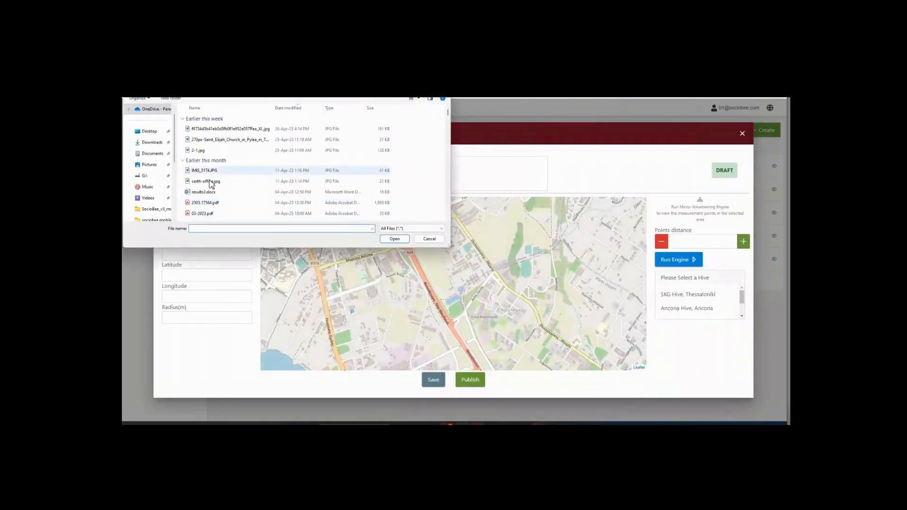
pyautogui.click(265, 182)
pyautogui.click(395, 240)
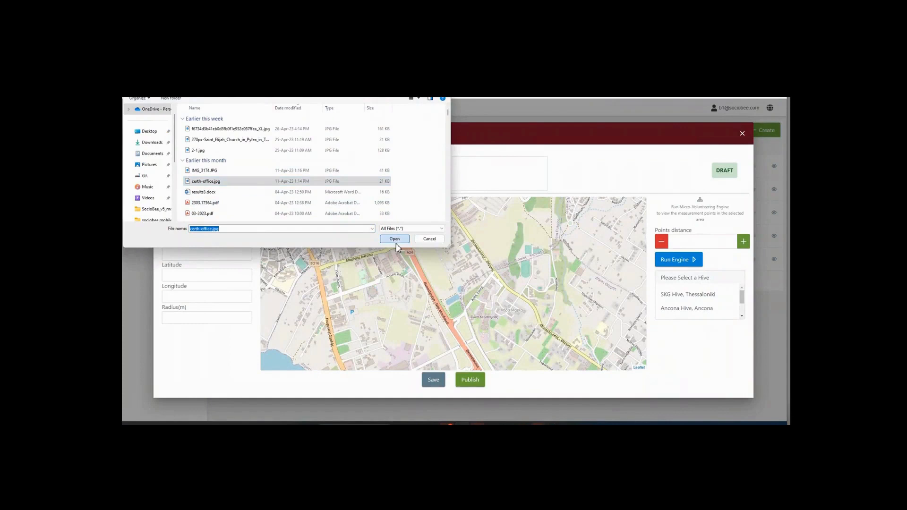
# - Enter 'CERTH 2' as the campaign title
pyautogui.click(270, 161)
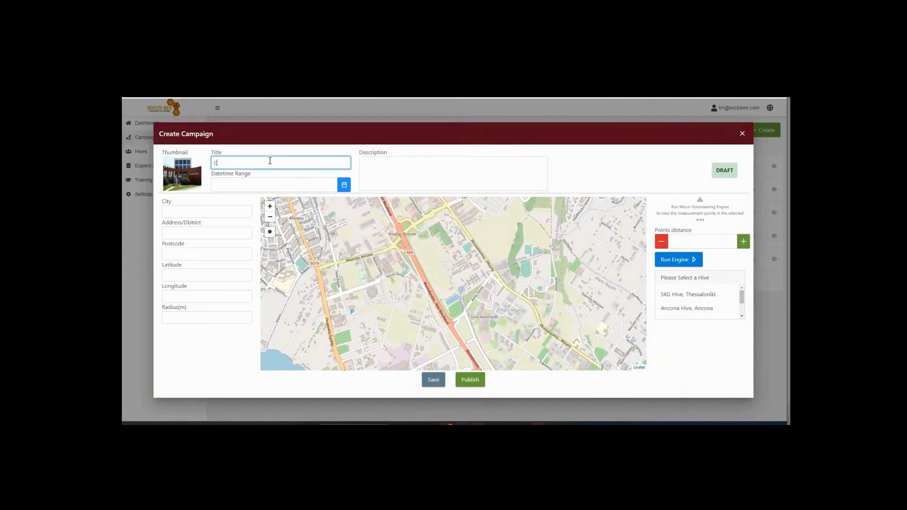
pyautogui.write('CERTH 2')
pyautogui.click(315, 185)
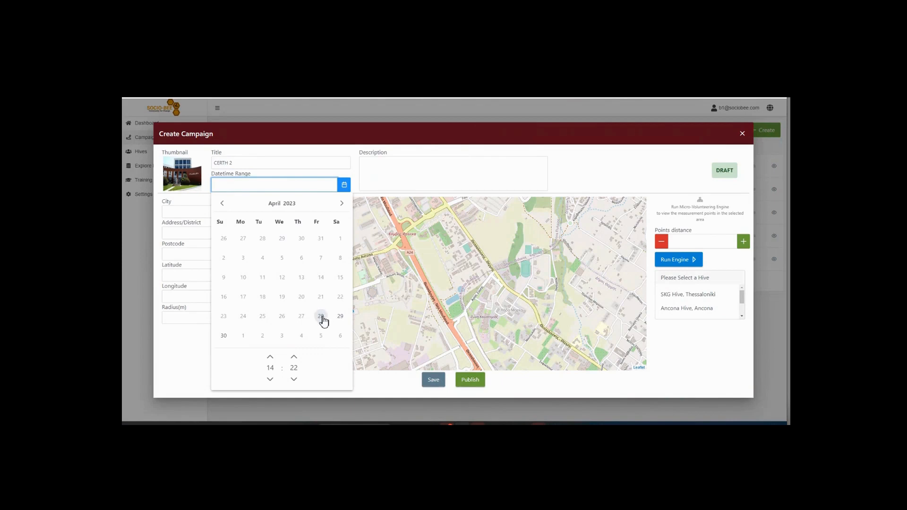
# - Set the dates to 29 April–3 May 2023 and add the description 'this isa campaign'
pyautogui.click(322, 317)
pyautogui.click(341, 318)
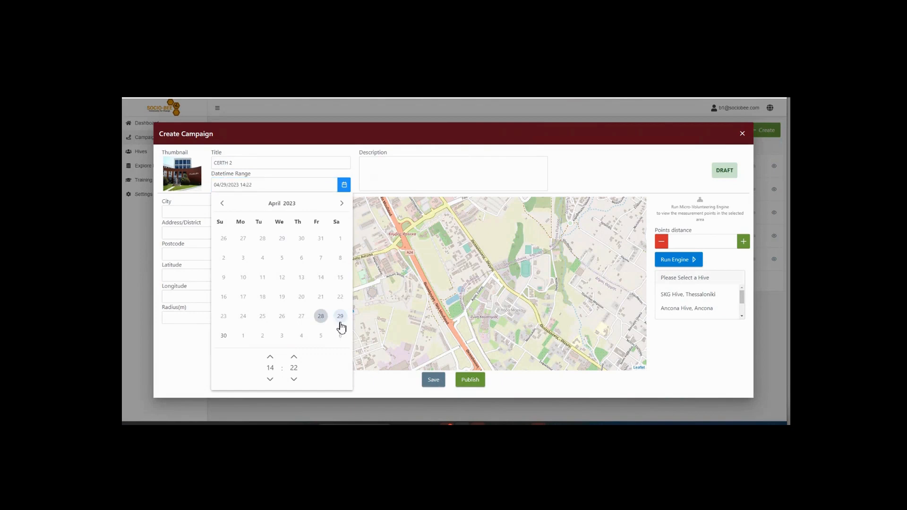
pyautogui.click(342, 204)
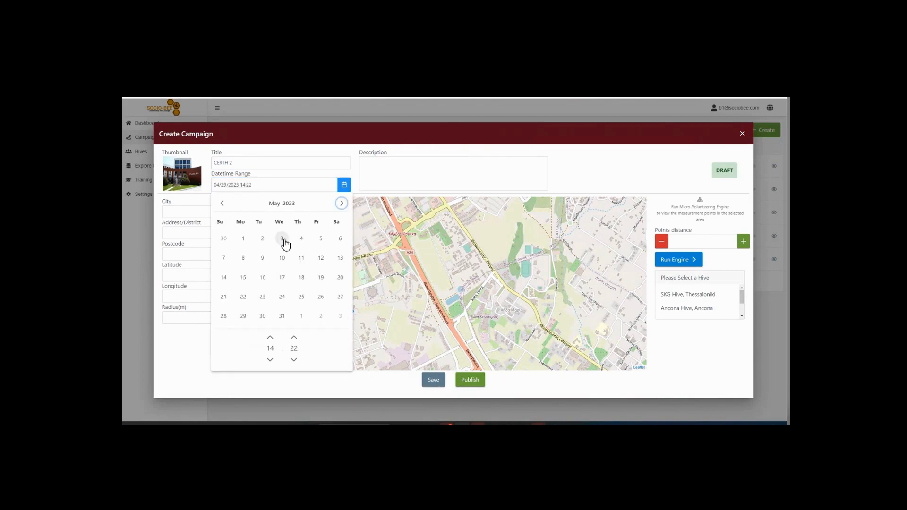
pyautogui.click(282, 239)
pyautogui.click(378, 176)
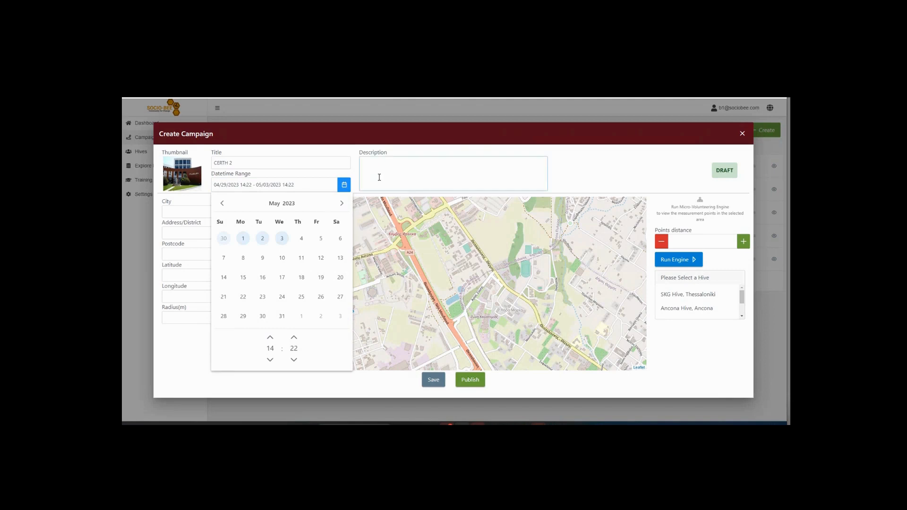
pyautogui.click(389, 166)
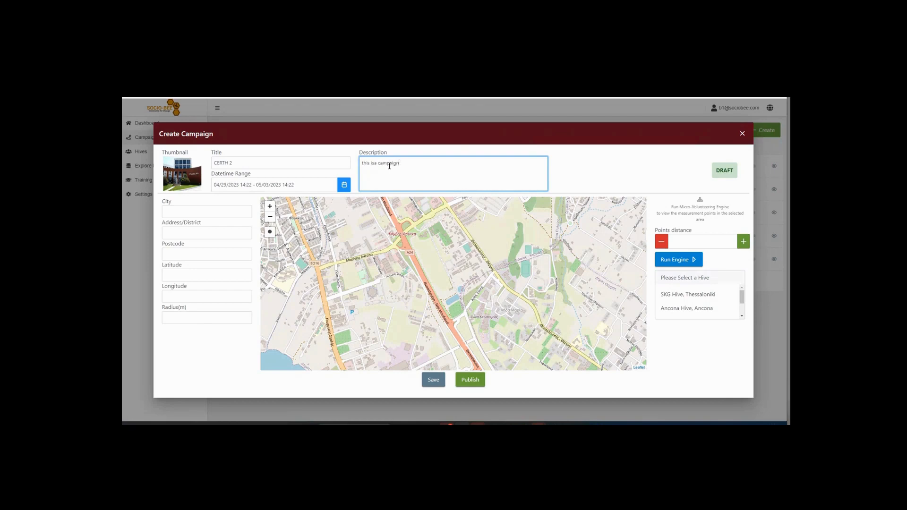
pyautogui.click(446, 280)
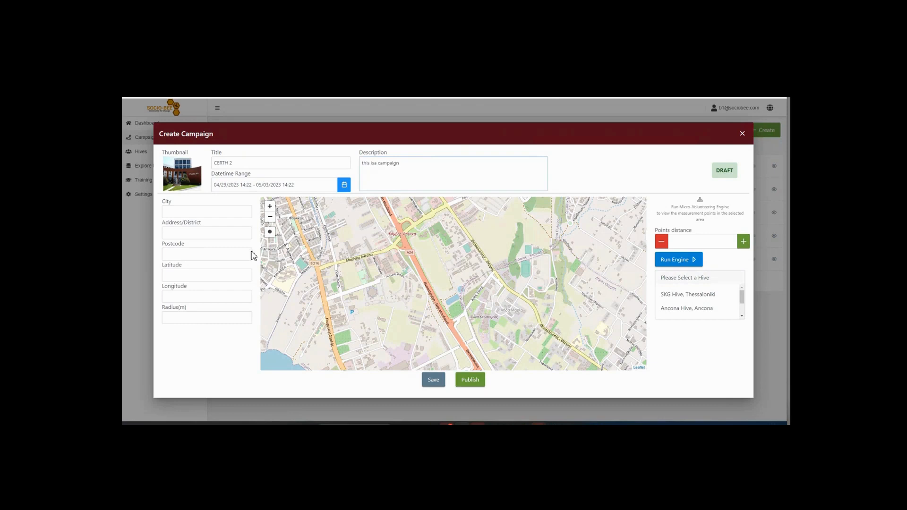
# - Draw a 769 m radius circle over Pylaia and generate measurement points 154m apart
pyautogui.click(271, 236)
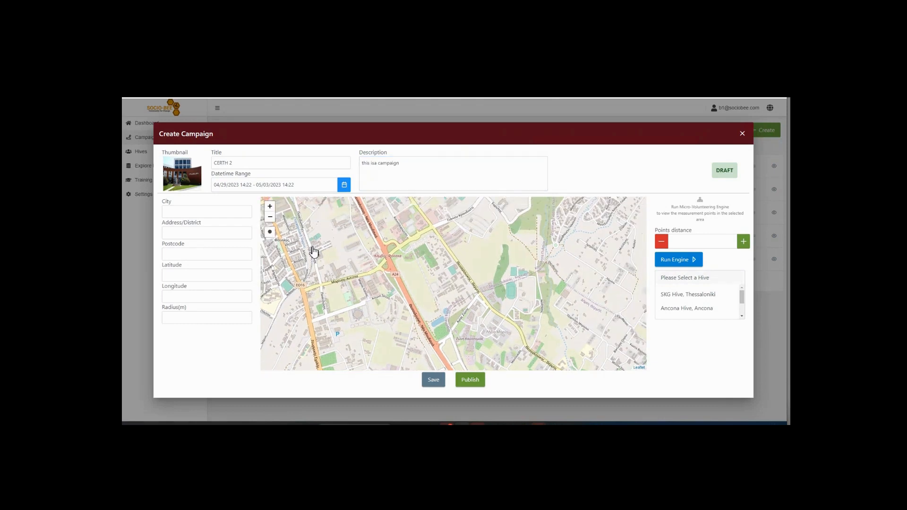
pyautogui.click(270, 232)
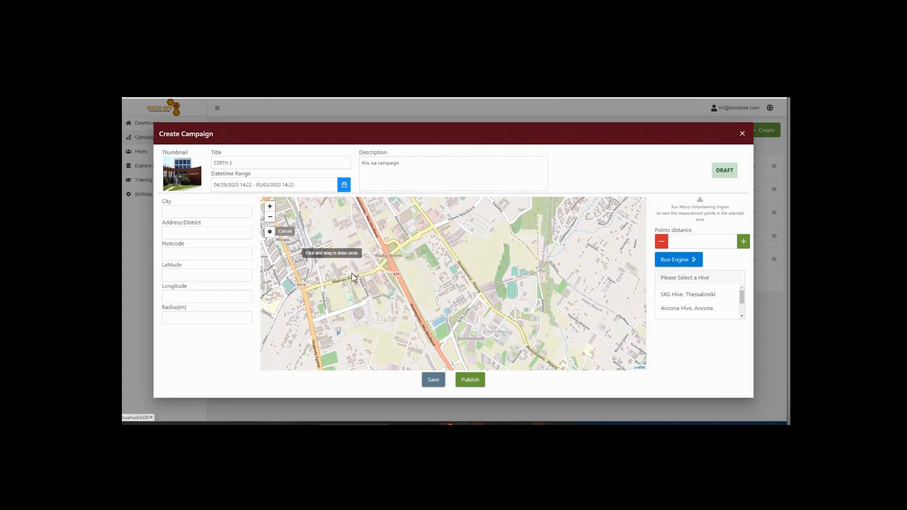
pyautogui.moveTo(401, 259); pyautogui.dragTo(458, 312)
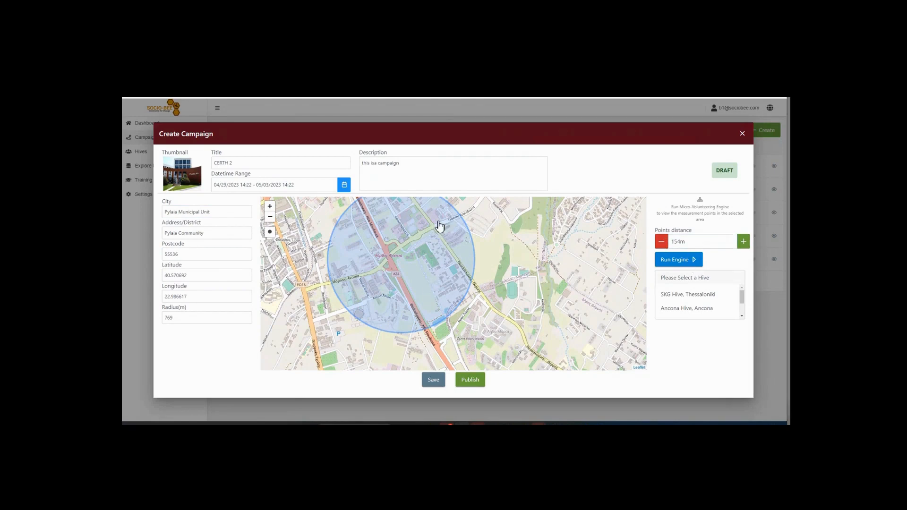
pyautogui.click(666, 260)
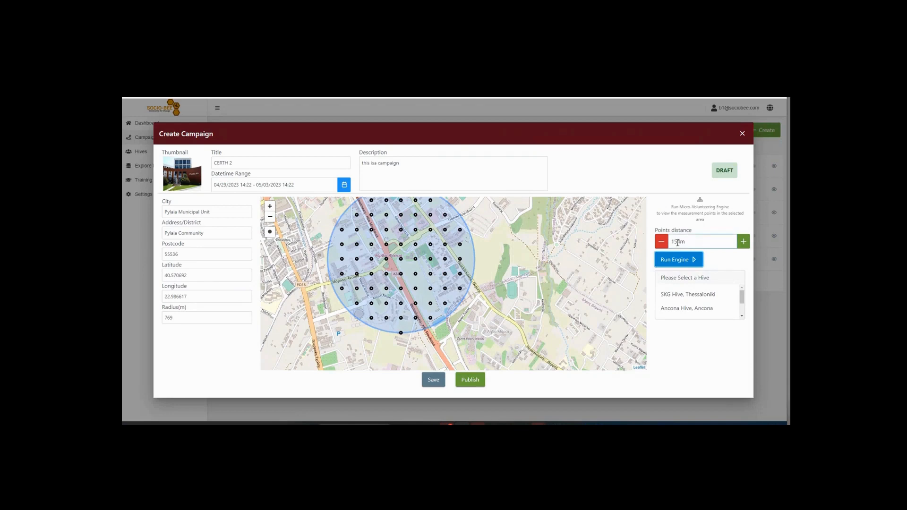
# - Regenerate points 254m apart, assign SKG Hive, Thessaloniki, and save CERTH 2 as a draft
pyautogui.click(674, 241)
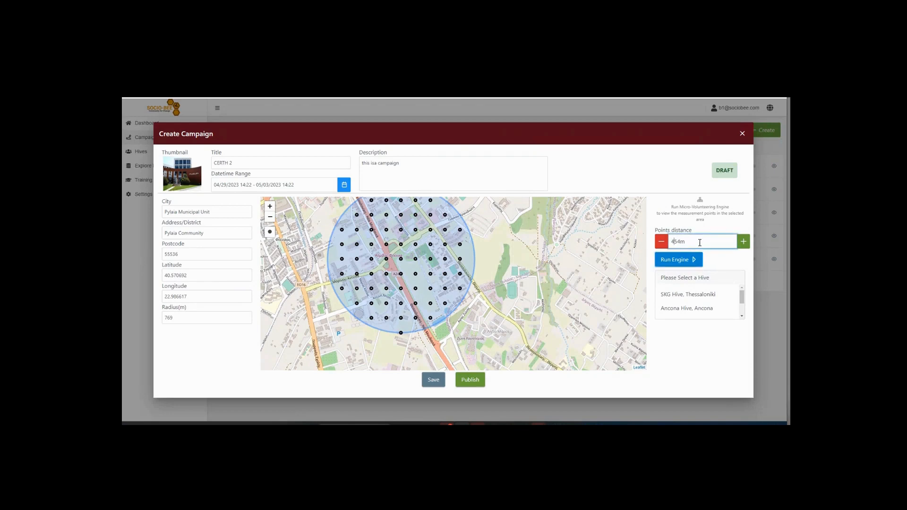
pyautogui.click(680, 259)
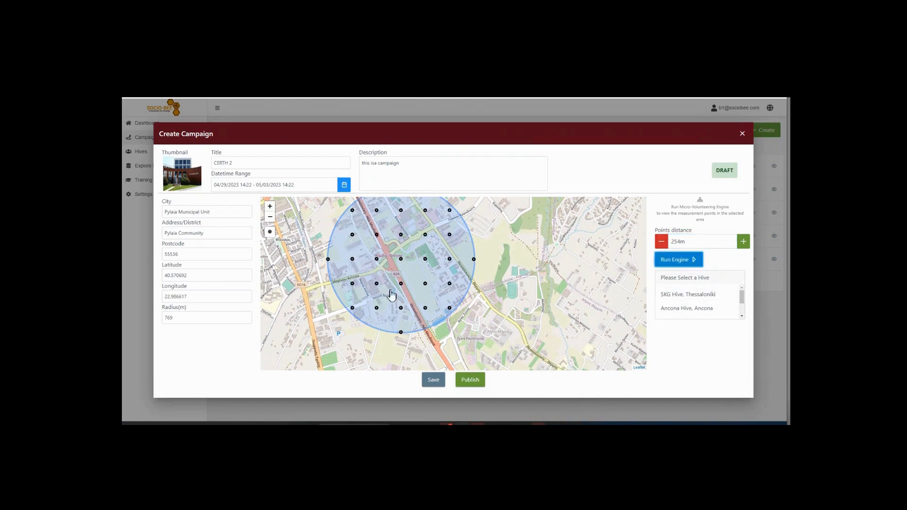
pyautogui.click(694, 296)
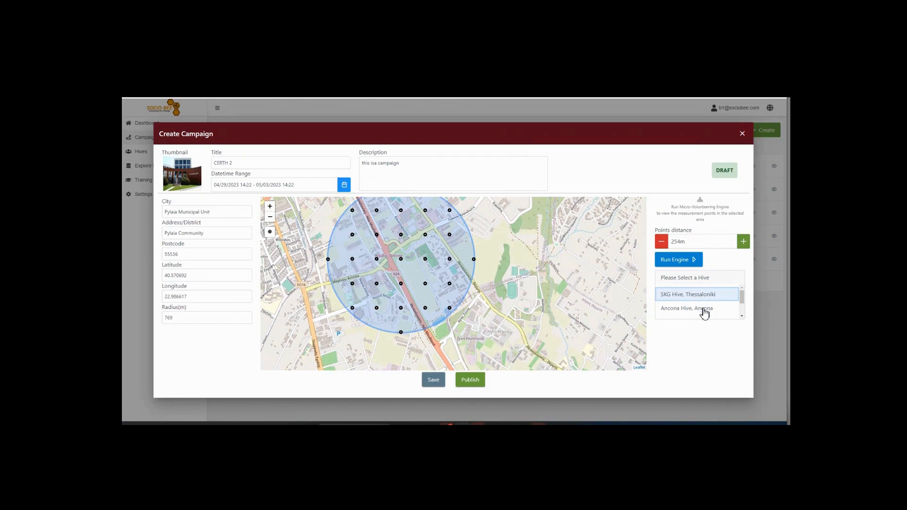
pyautogui.click(433, 383)
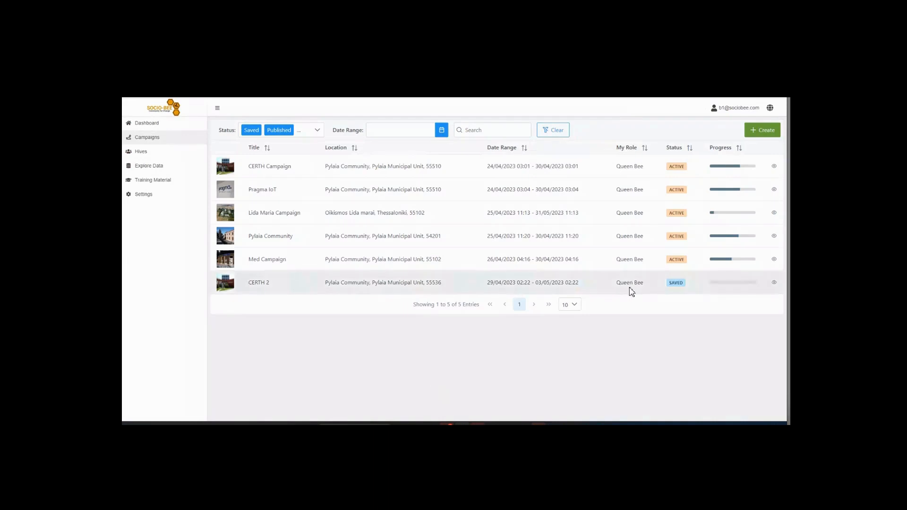
# - Publish the CERTH 2 campaign, then go to Hives > Explore Data
pyautogui.click(774, 283)
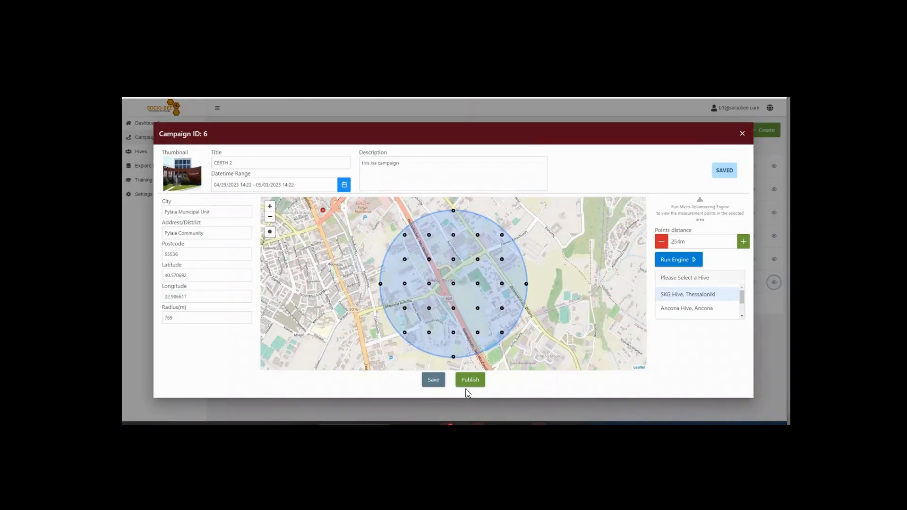
pyautogui.click(475, 382)
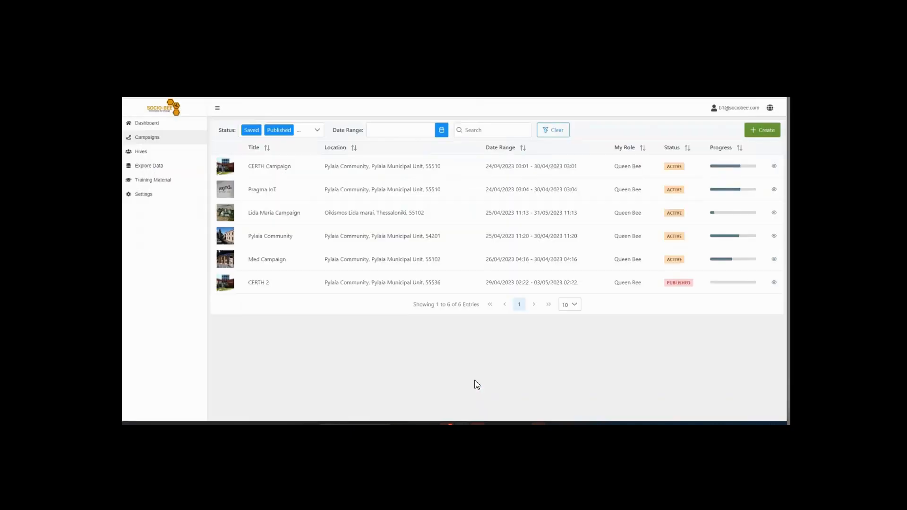
pyautogui.click(142, 151)
pyautogui.click(160, 169)
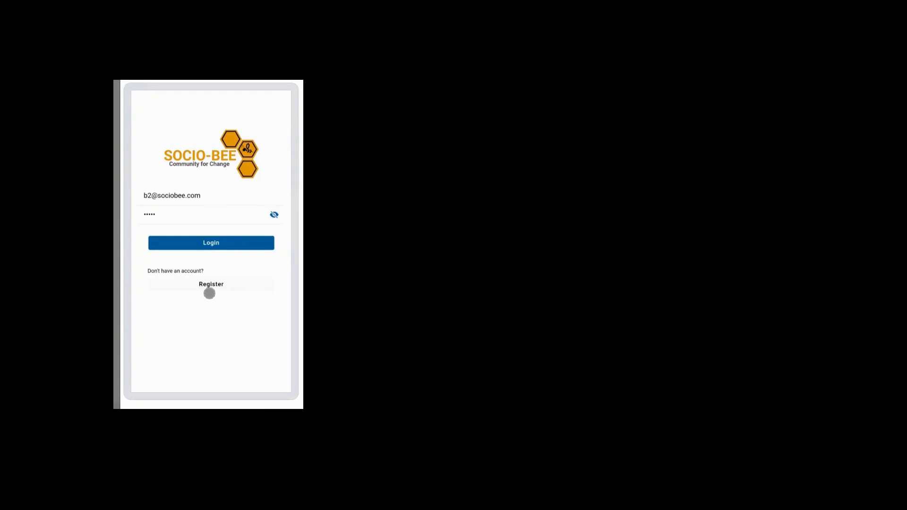
# - View the registration form, go back, and log in with the prefilled account credentials
pyautogui.click(209, 288)
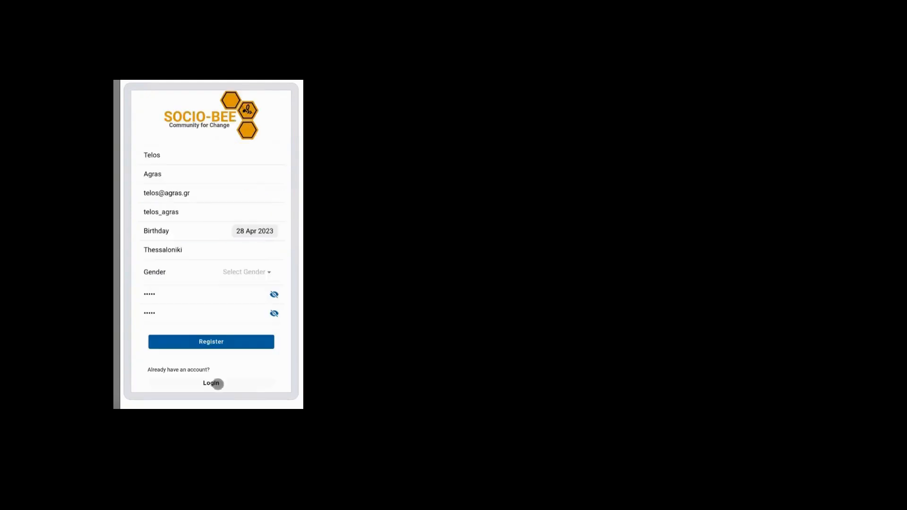
pyautogui.click(227, 385)
pyautogui.click(217, 244)
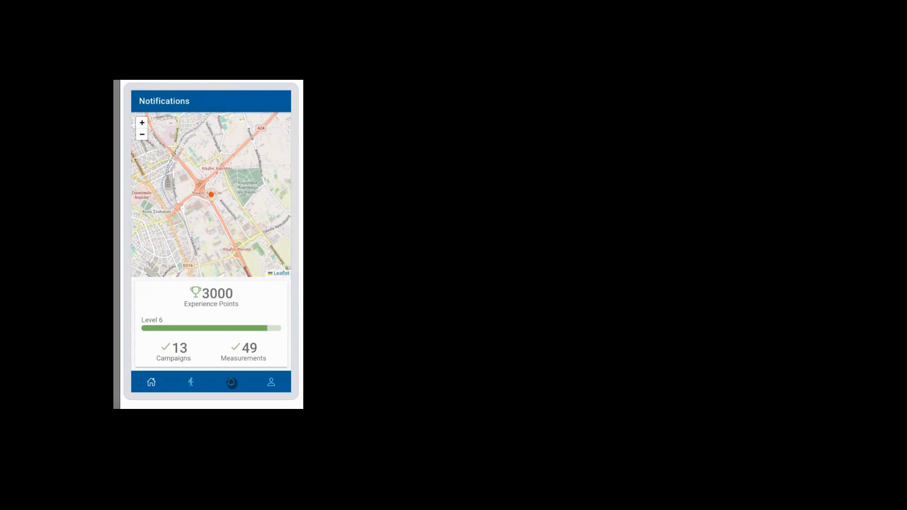
# - Open the campaigns list, scroll through it, and bring up the list options for the map view
pyautogui.click(231, 383)
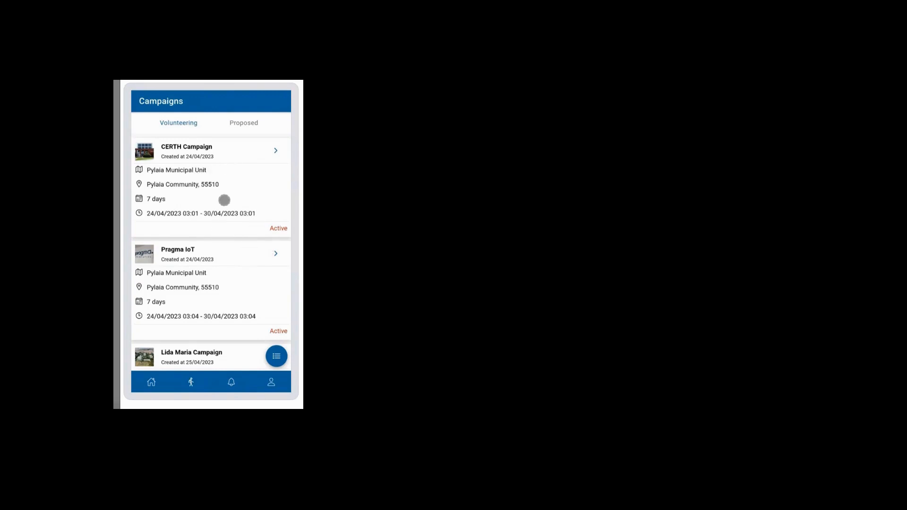
pyautogui.moveTo(225, 201); pyautogui.dragTo(235, 152)
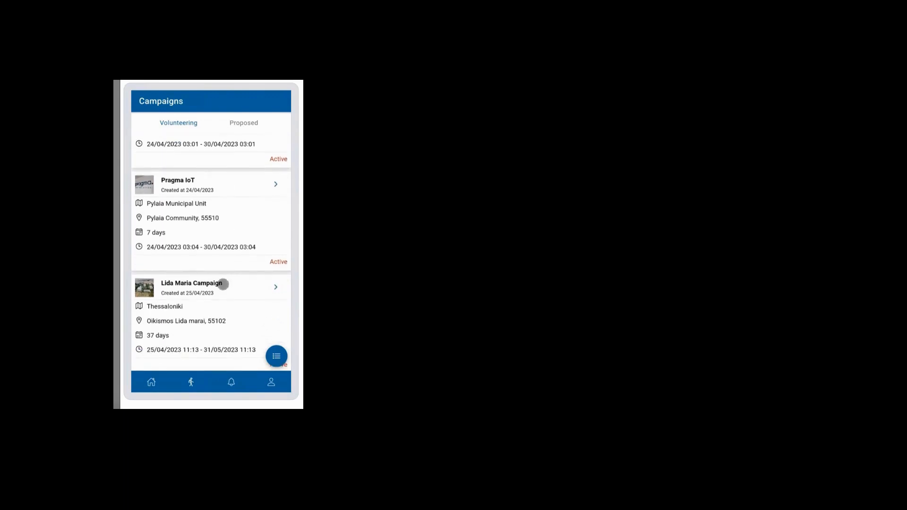
pyautogui.scroll(-1, 255, 330)
pyautogui.click(270, 363)
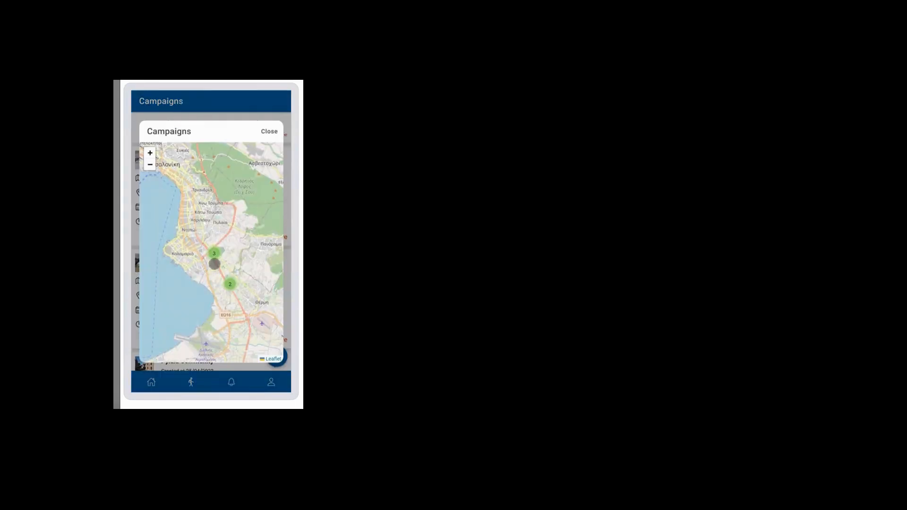
# - Expand the cluster of 3 campaigns and open the Pragma IoT campaign's details, then return
pyautogui.click(214, 253)
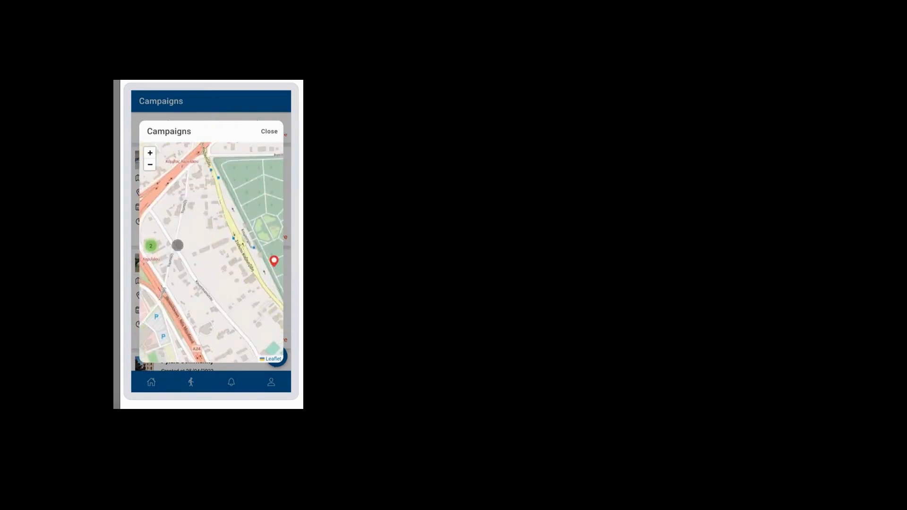
pyautogui.click(153, 245)
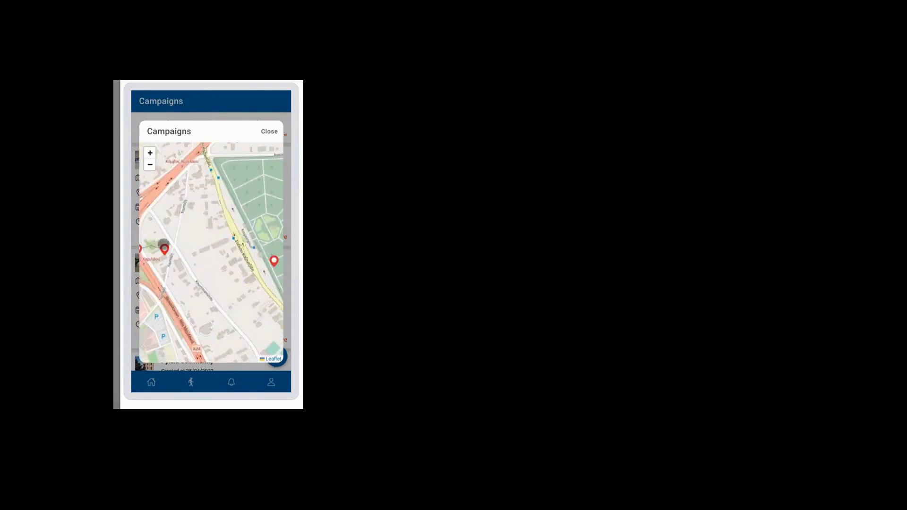
pyautogui.click(264, 289)
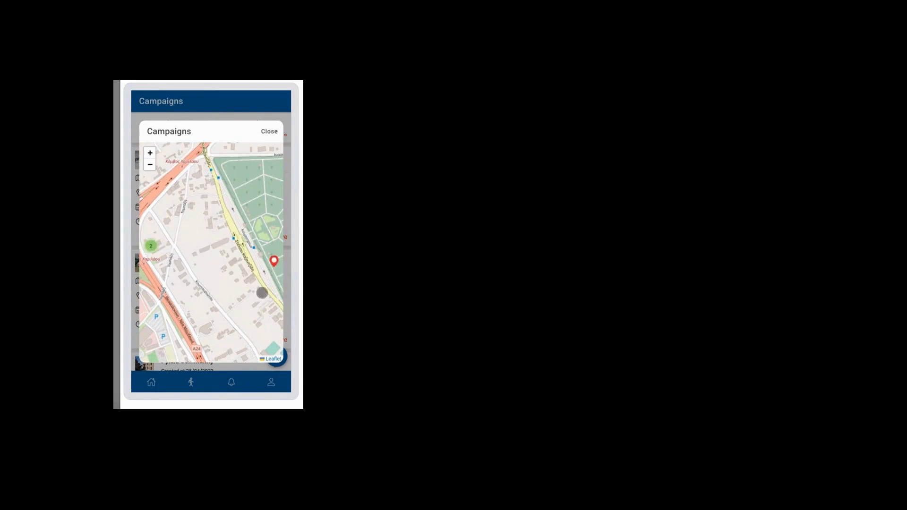
pyautogui.click(152, 245)
pyautogui.click(164, 250)
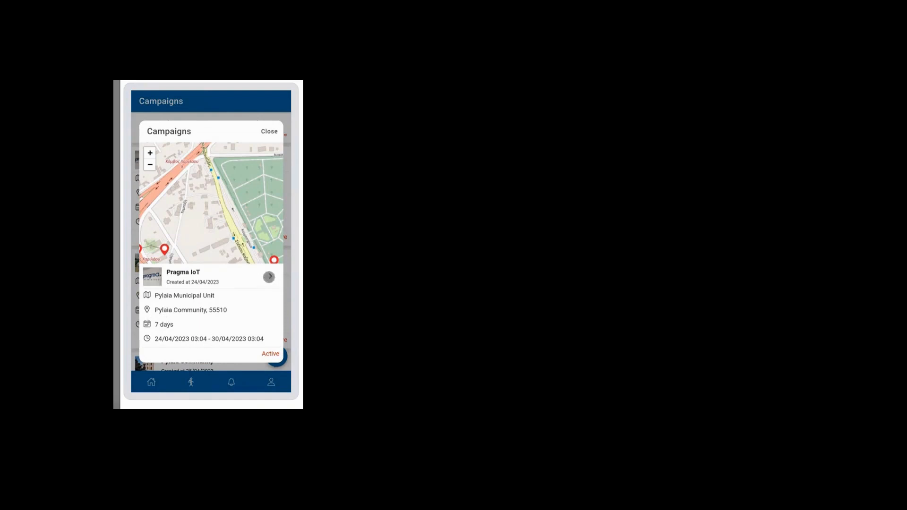
pyautogui.click(270, 277)
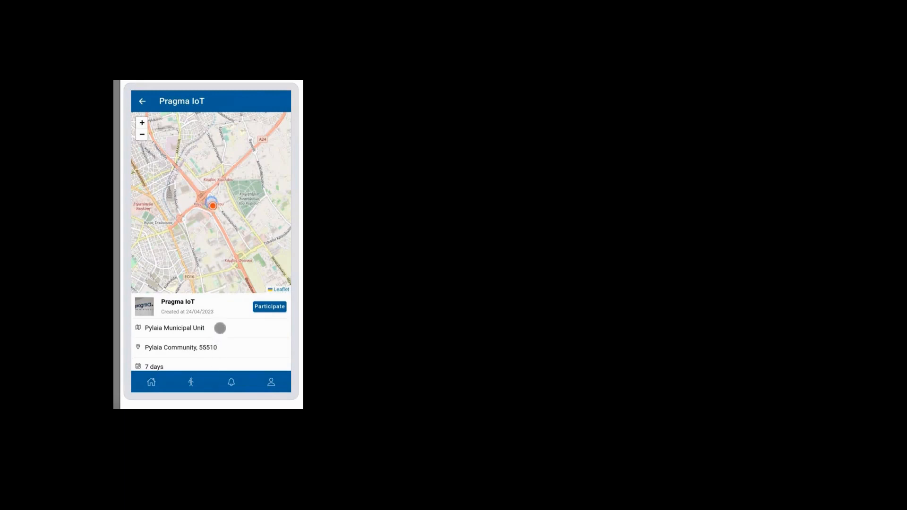
pyautogui.click(141, 101)
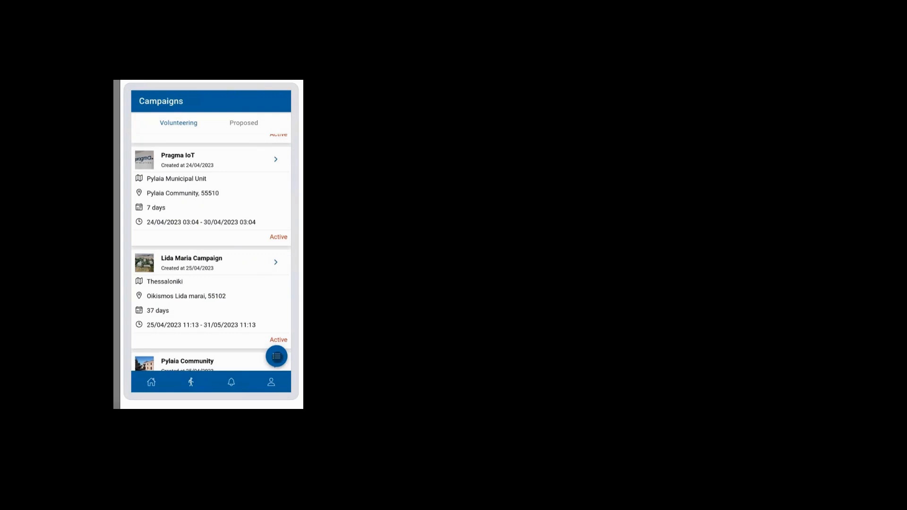
# - Filter the campaign list to Published campaigns so only CERTH 2 shows
pyautogui.click(276, 356)
pyautogui.click(278, 330)
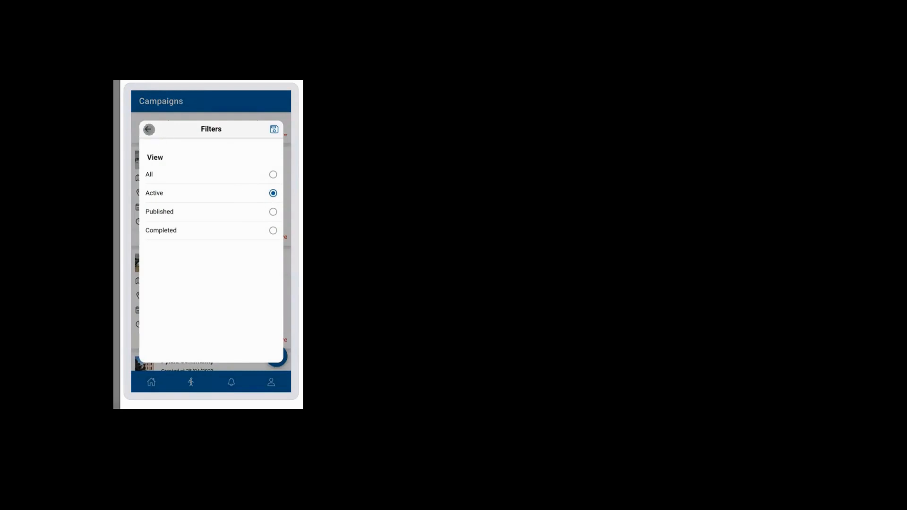
pyautogui.click(273, 212)
pyautogui.click(275, 130)
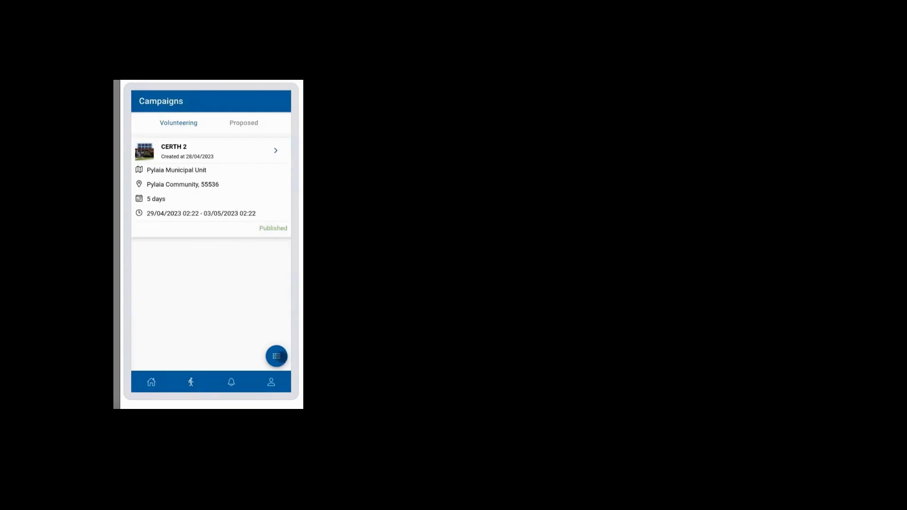
# - Restore the Active campaign filter and open the Proposed campaigns tab
pyautogui.click(276, 356)
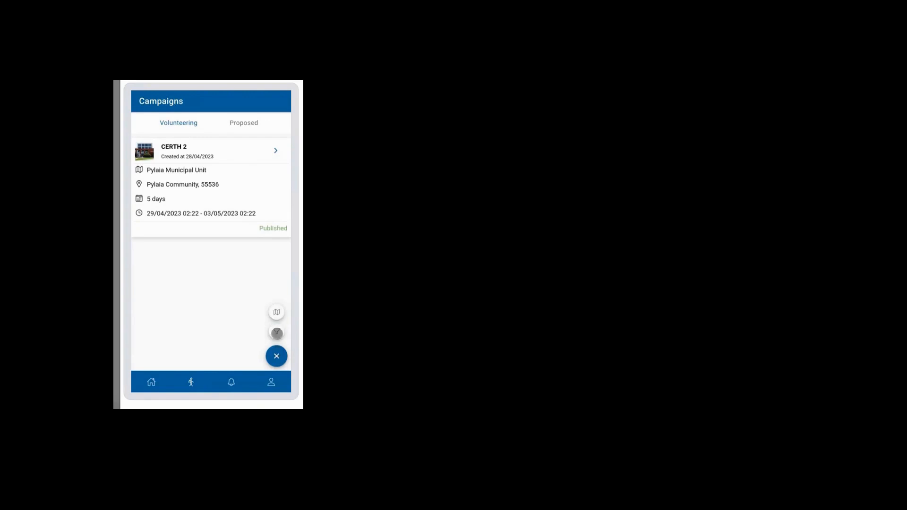
pyautogui.click(275, 329)
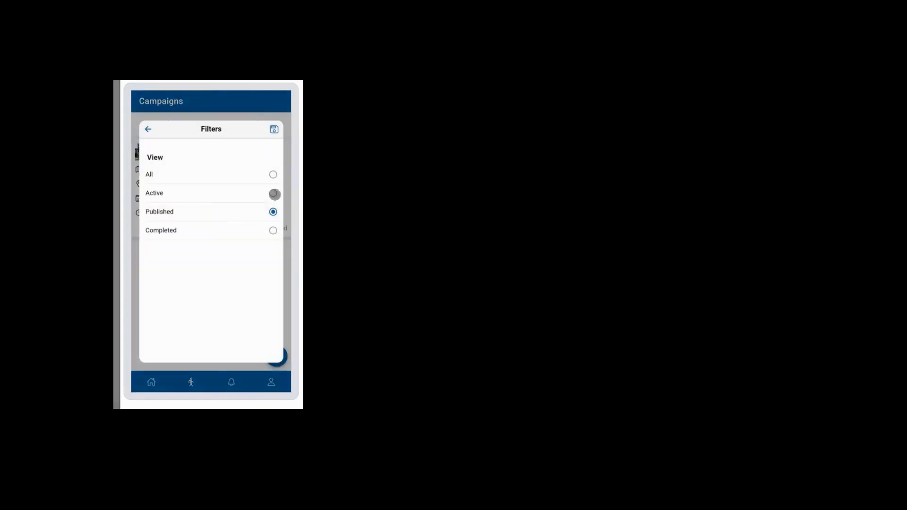
pyautogui.click(273, 194)
pyautogui.click(275, 129)
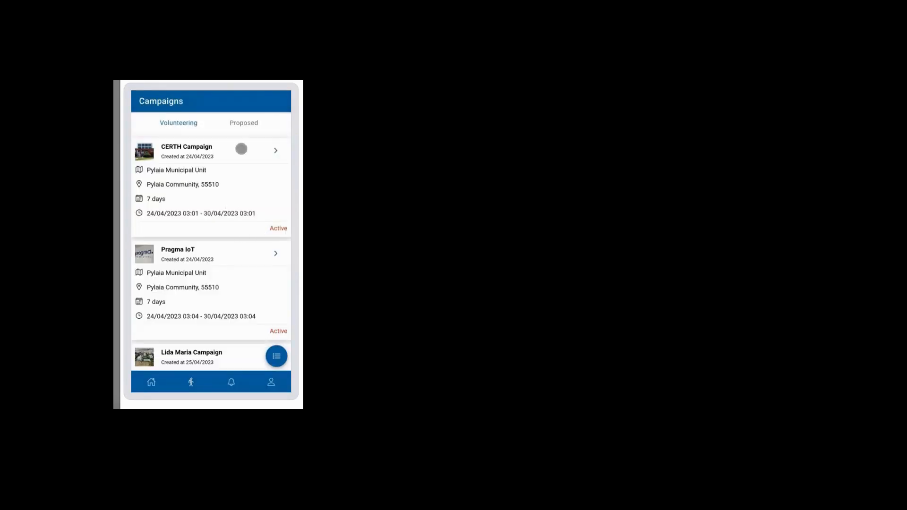
pyautogui.click(253, 122)
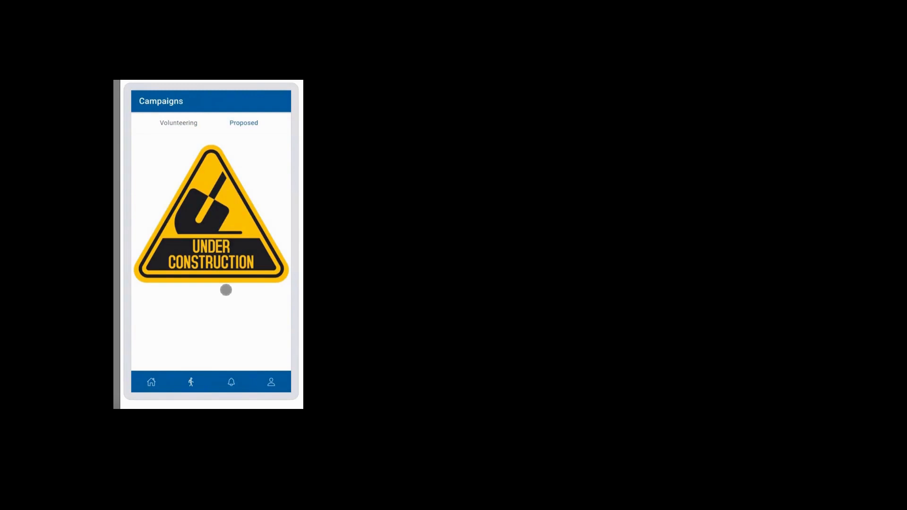
# - Open Pylaia Campaign from the Volunteering list and attempt to participate
pyautogui.click(181, 123)
pyautogui.moveTo(262, 344); pyautogui.dragTo(267, 268)
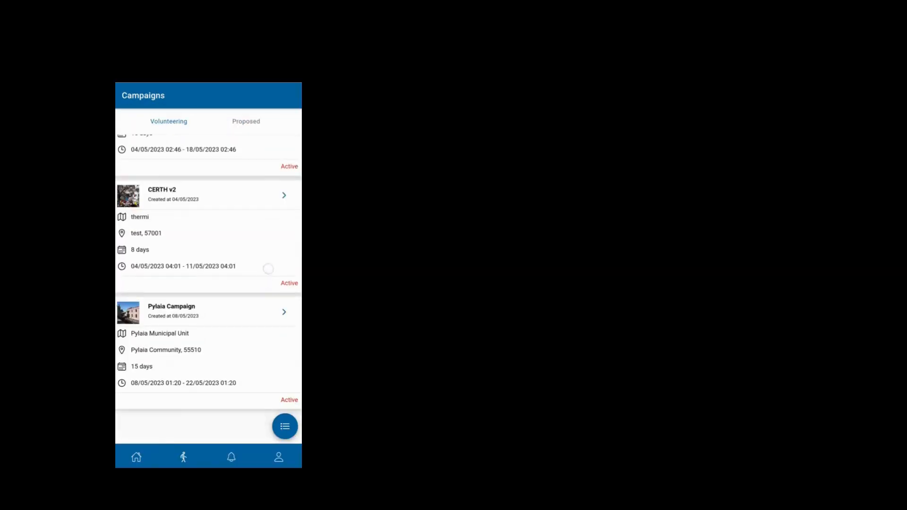
pyautogui.click(283, 312)
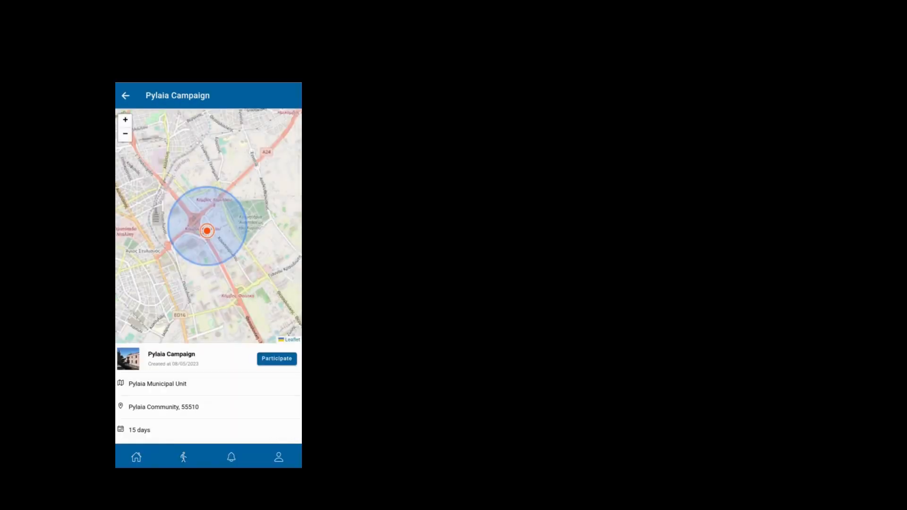
pyautogui.click(282, 358)
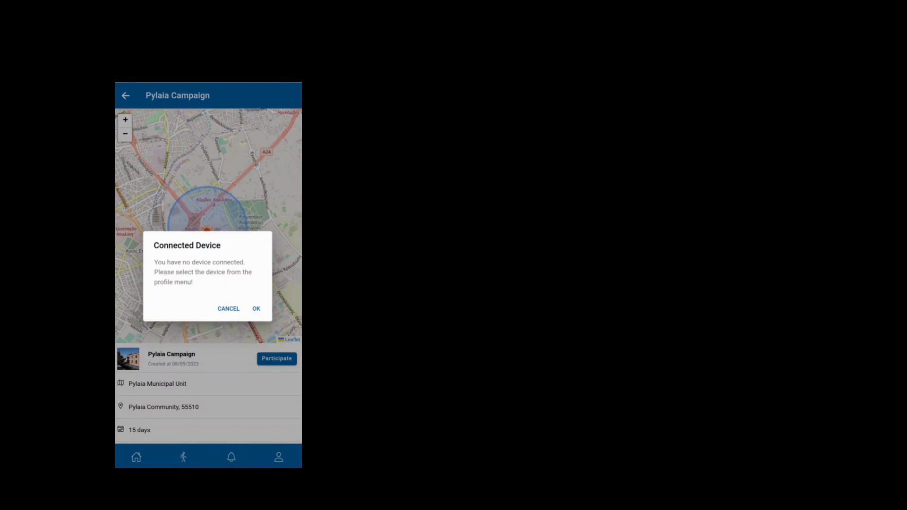
# - Connect sensor device 1C80F5 in the profile
pyautogui.click(256, 309)
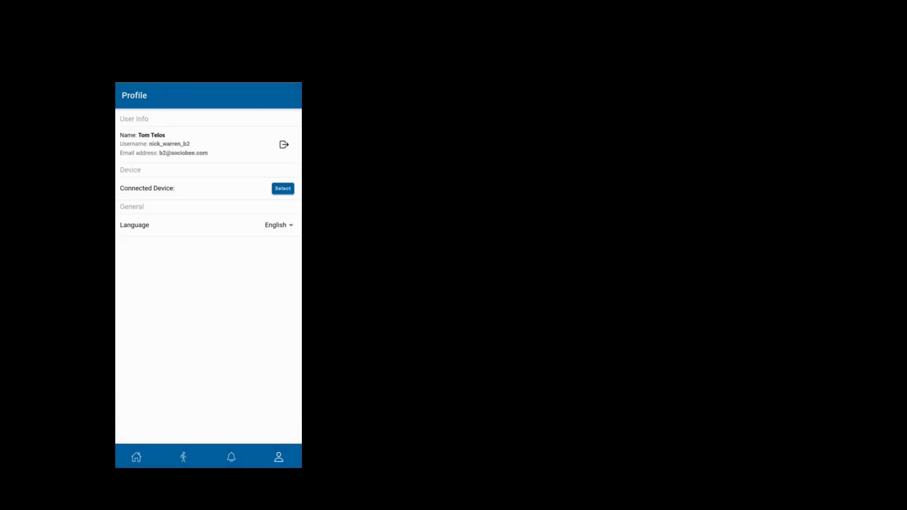
pyautogui.click(283, 189)
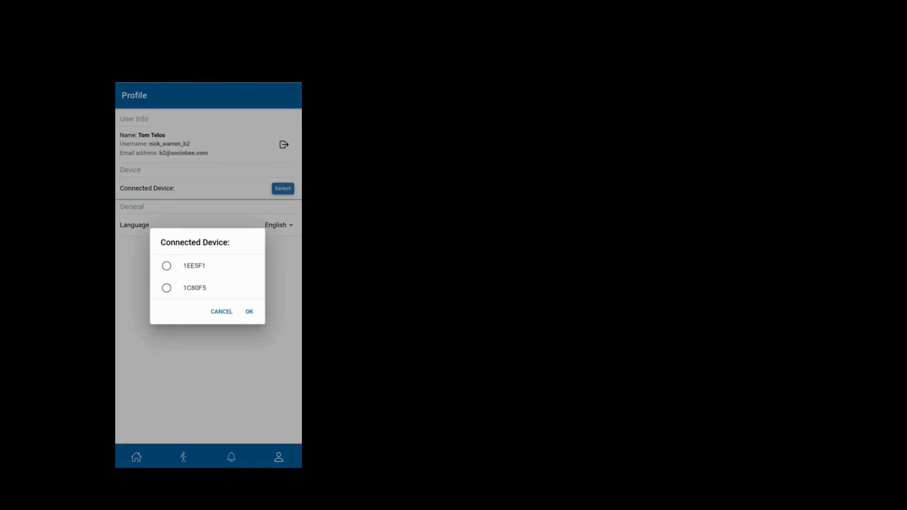
pyautogui.click(196, 288)
pyautogui.click(249, 311)
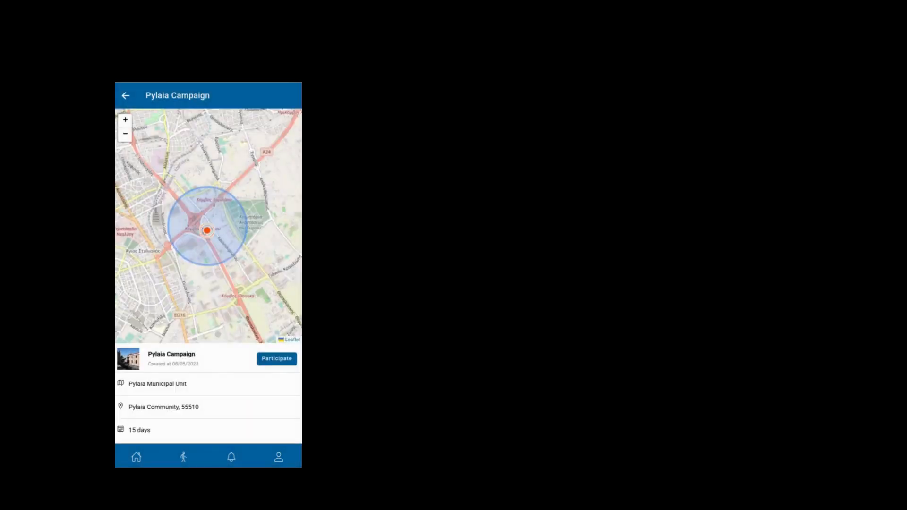
# - Join Pylaia Campaign, pick a recommended measurement point, and run a one-minute measurement
pyautogui.click(276, 359)
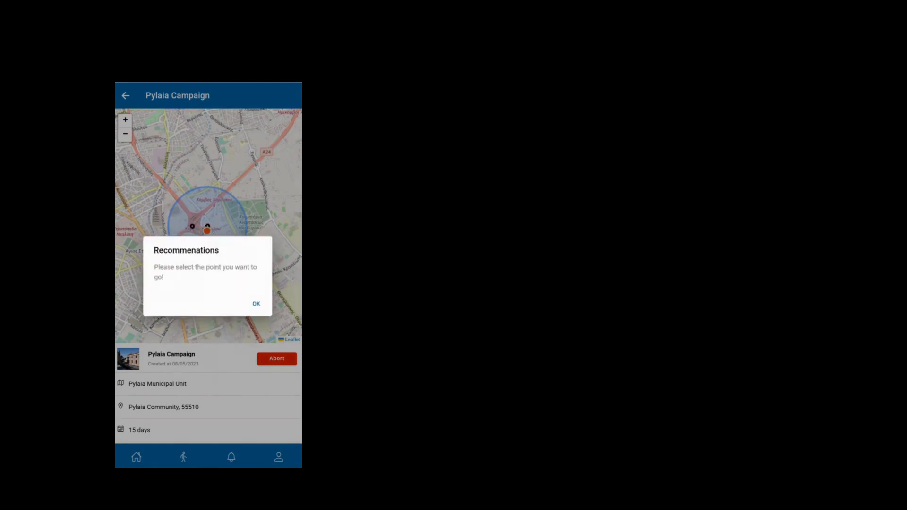
pyautogui.click(256, 304)
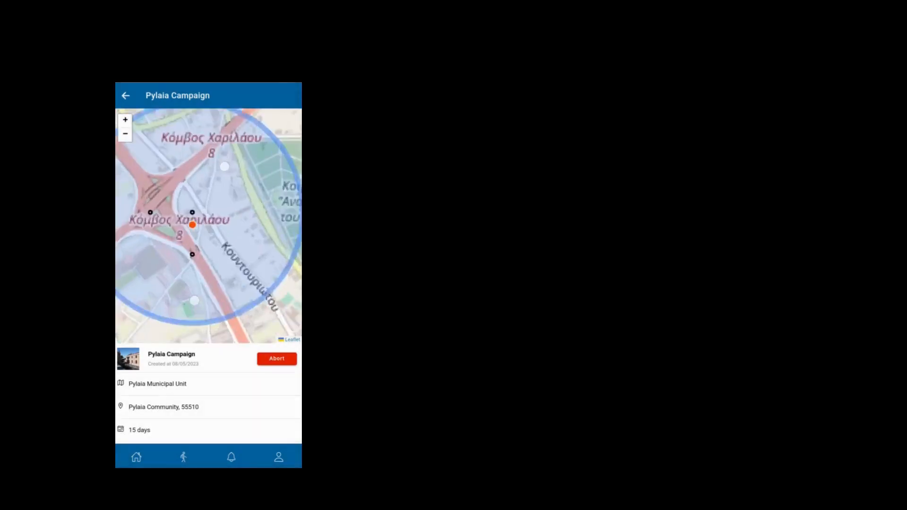
pyautogui.click(195, 206)
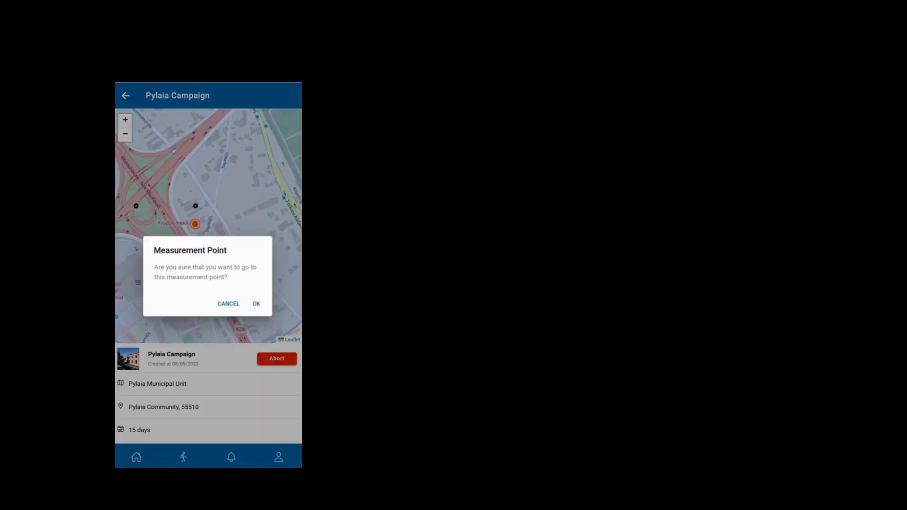
pyautogui.click(257, 304)
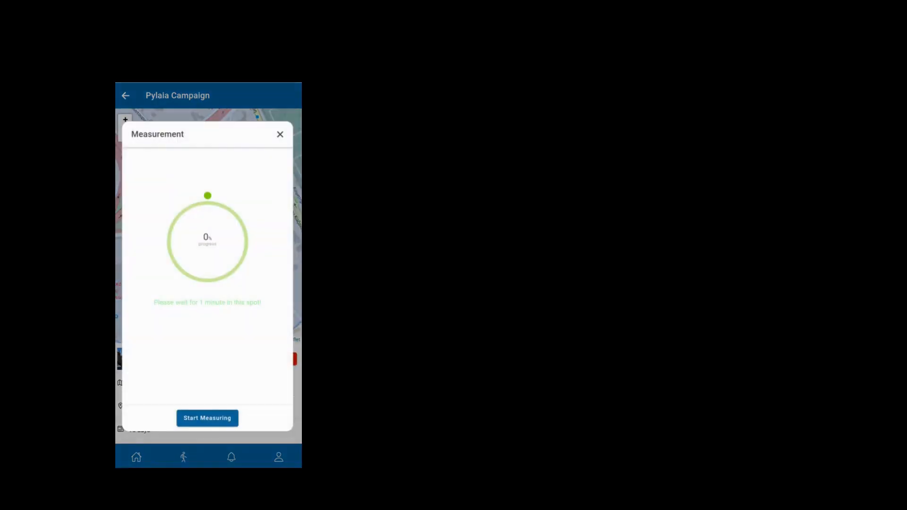
pyautogui.click(220, 416)
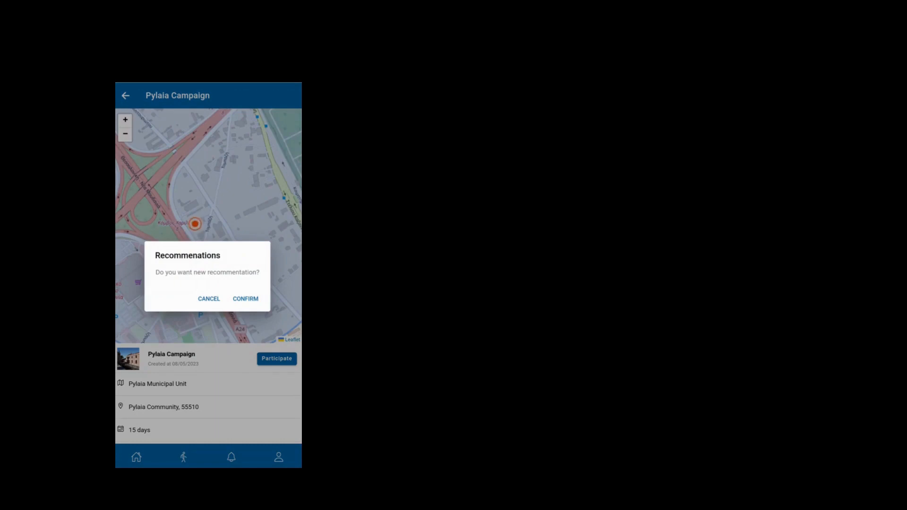
# - Decline the new recommendation and disconnect sensor device 1C80F5 in the profile
pyautogui.click(209, 298)
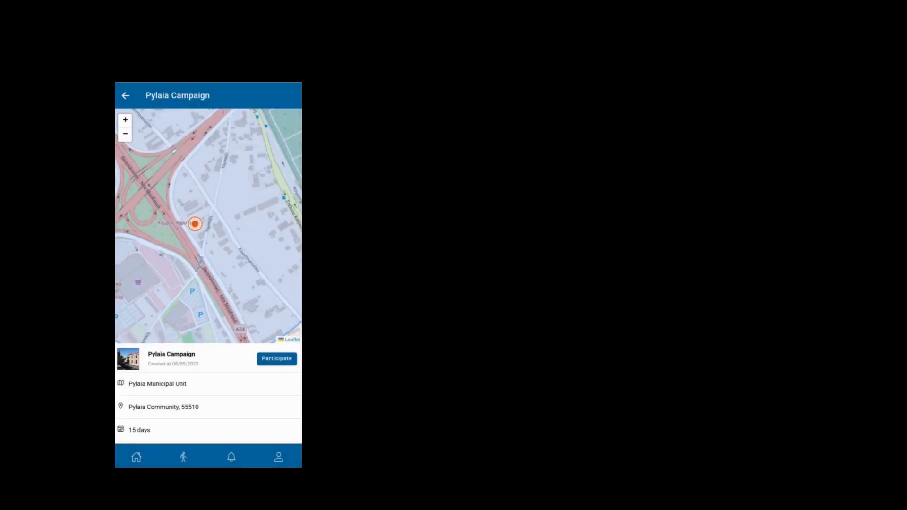
pyautogui.click(279, 458)
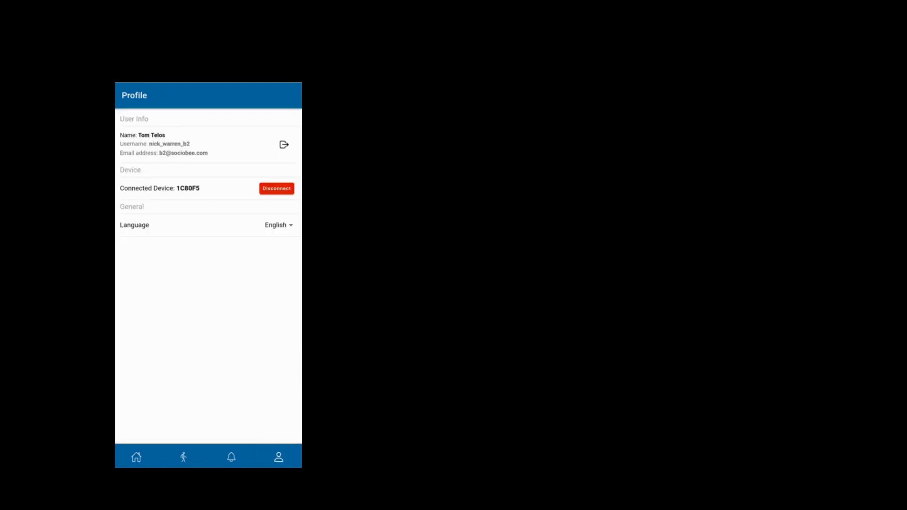
pyautogui.click(279, 188)
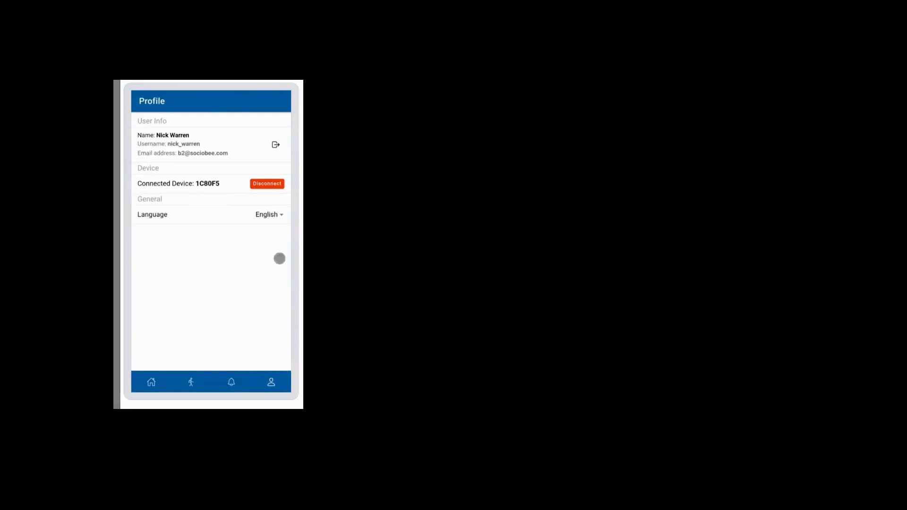
# - Switch the app language to Español
pyautogui.click(273, 216)
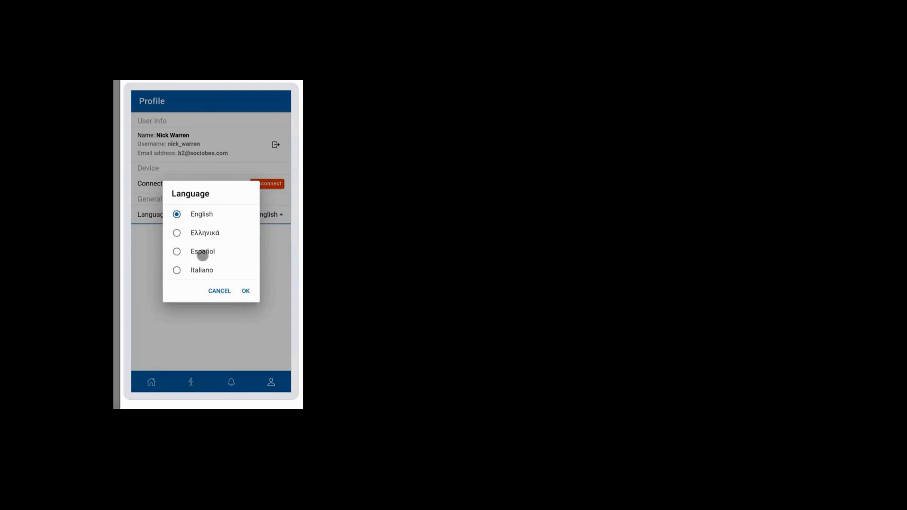
pyautogui.click(203, 255)
pyautogui.click(246, 291)
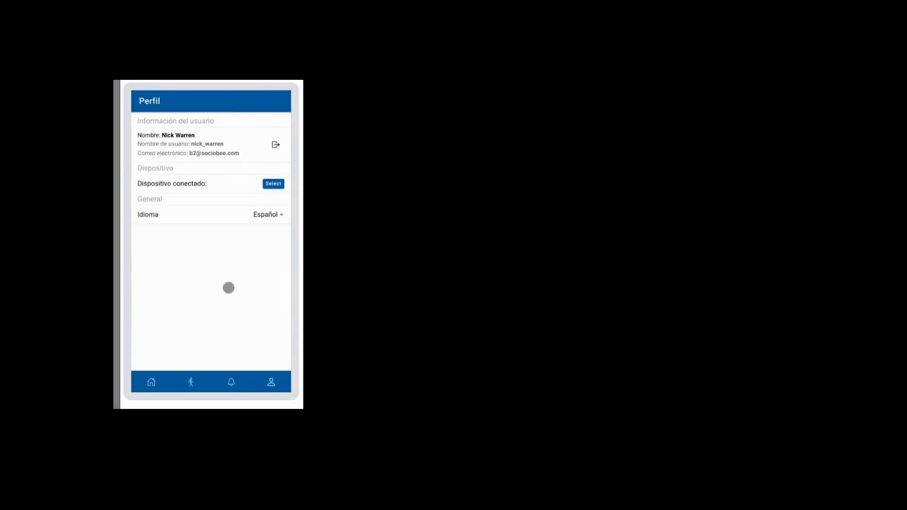